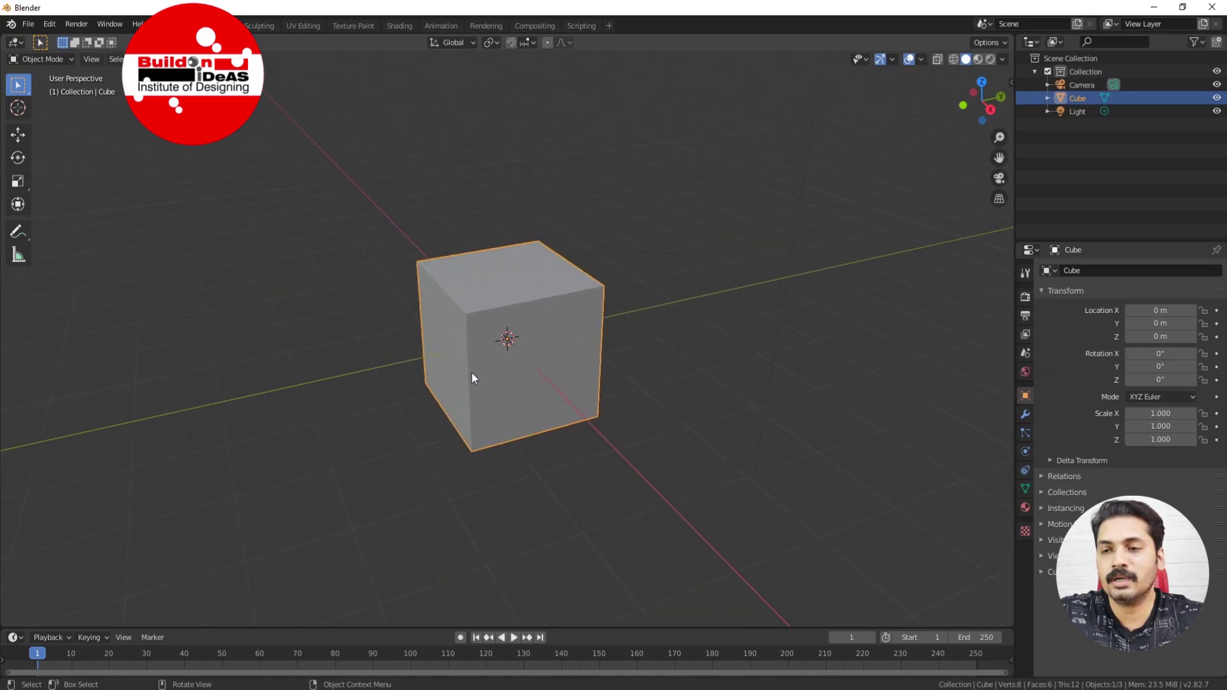
Orbit toward the cube's front, pan it right, and zoom to a raised three-quarter view.
middle_click_drag(473, 378, 585, 450)
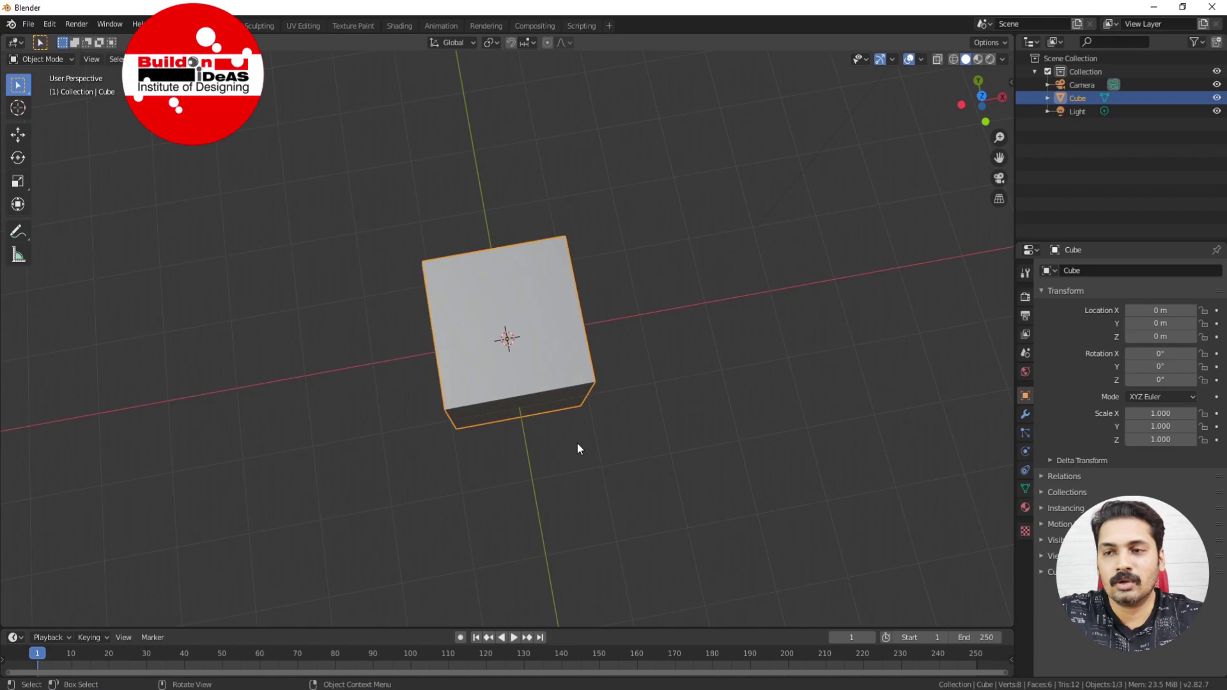
key("shift")
middle_click_drag(482, 438, 556, 406, "shift")
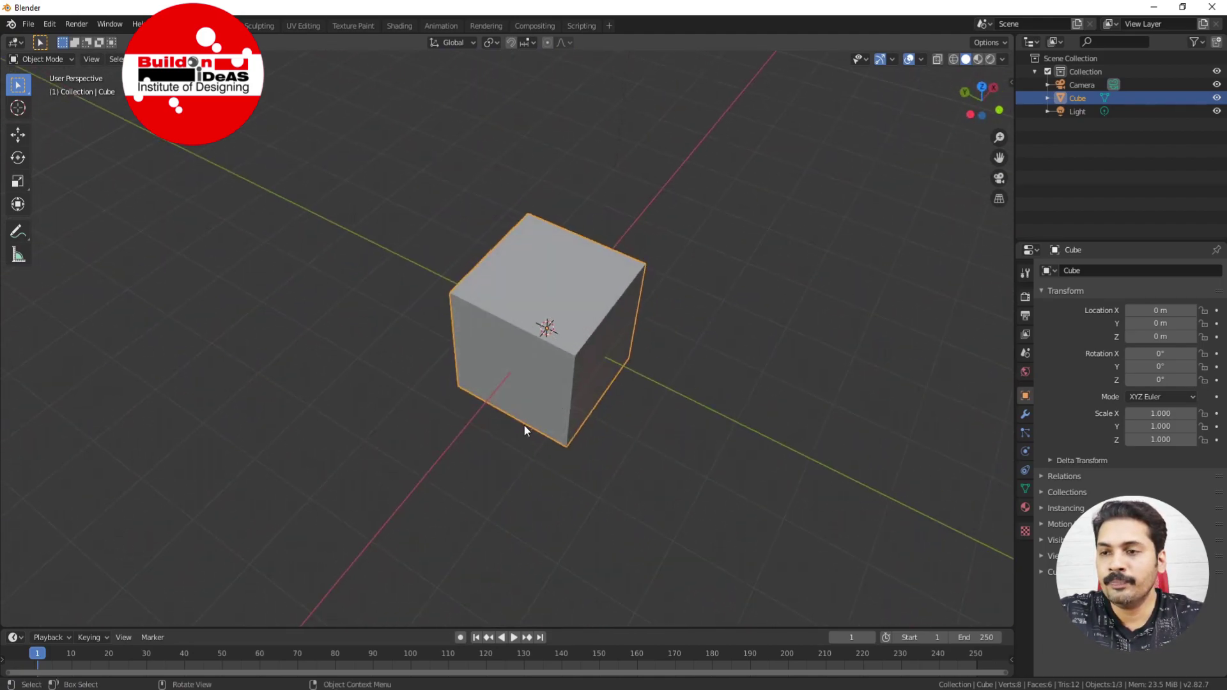
scroll(640, 377, "up", 3)
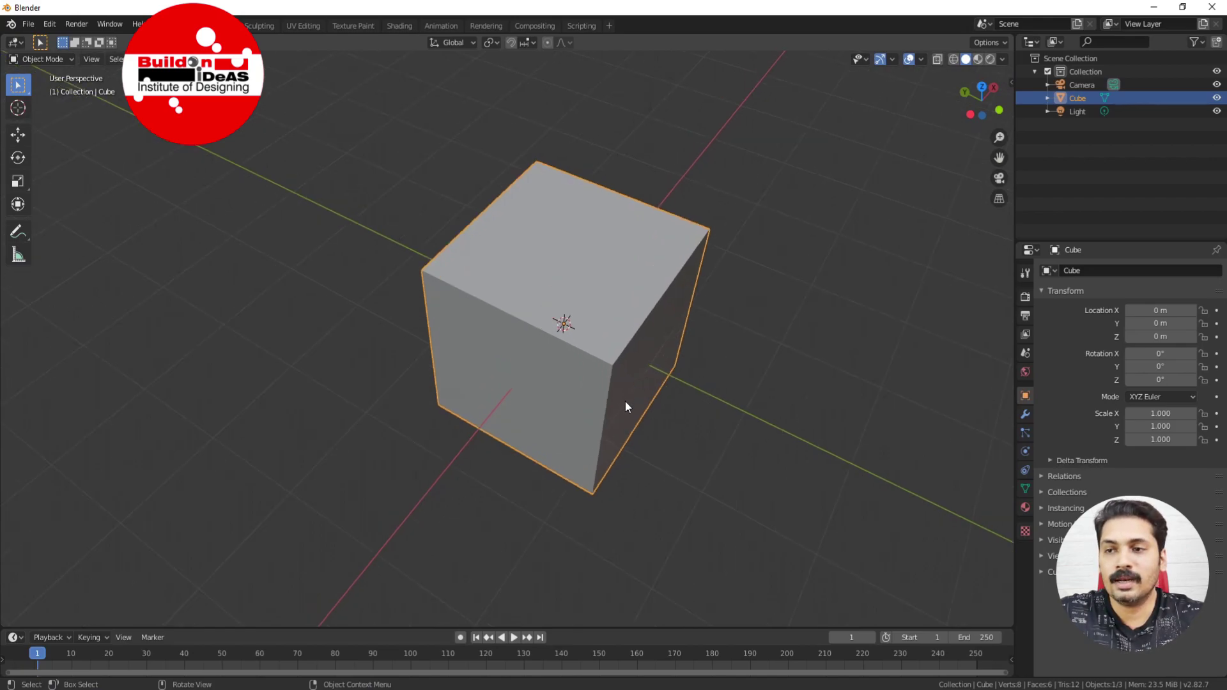
scroll(630, 402, "up", 2)
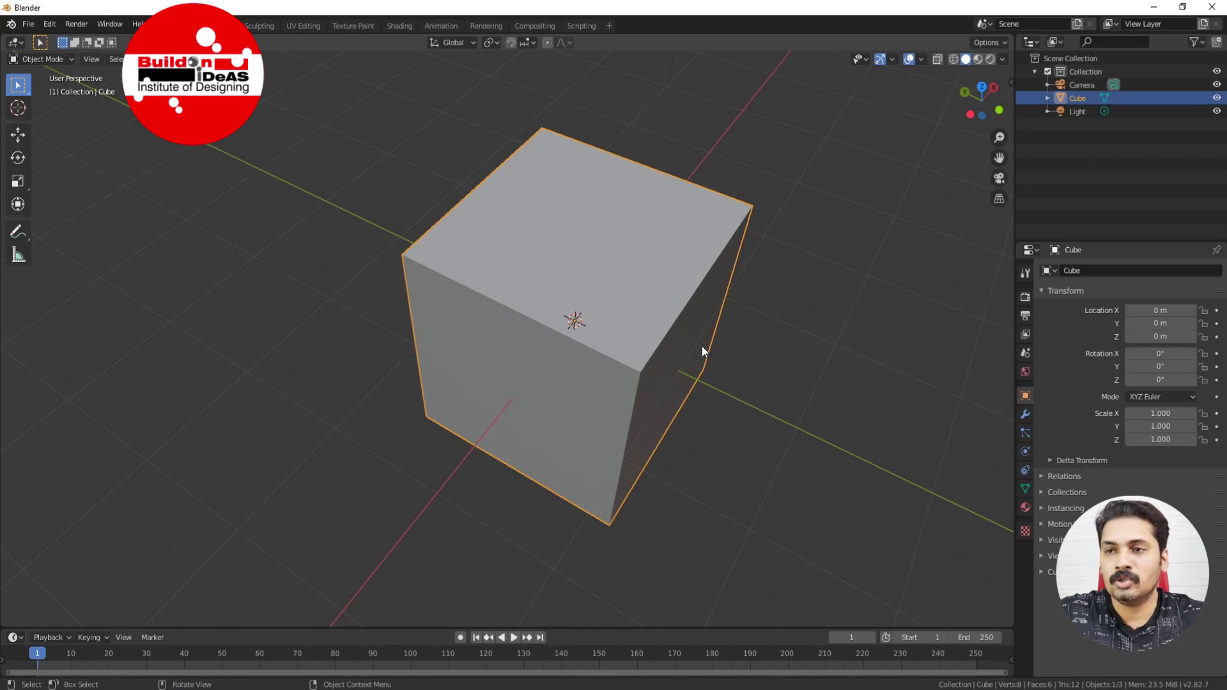
scroll(702, 346, "down", 3)
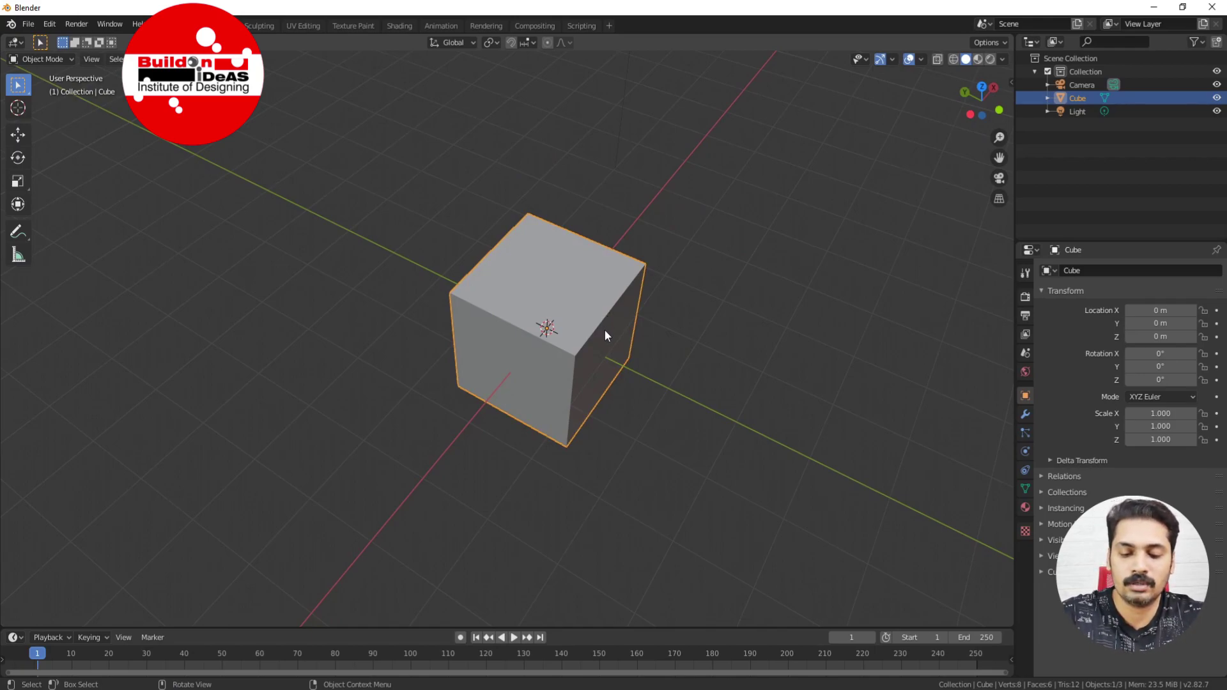
Cycle through the front, right, top and bottom orthographic views of the cube.
key("KP_1")
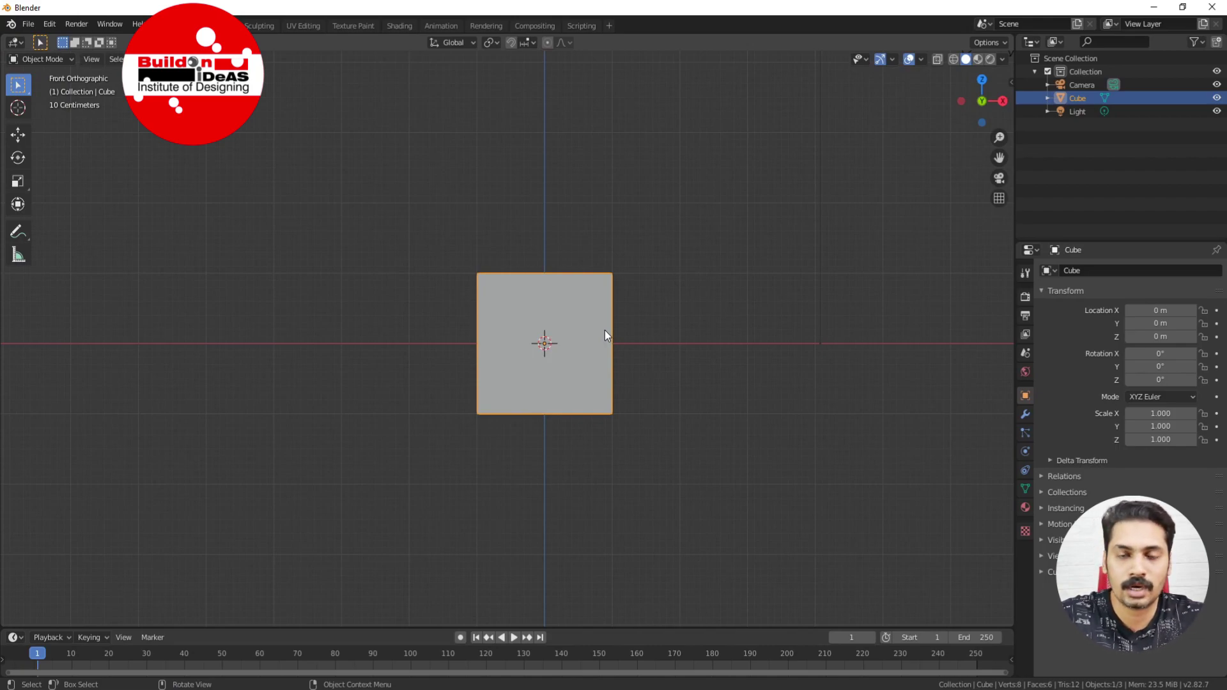
key("KP_3")
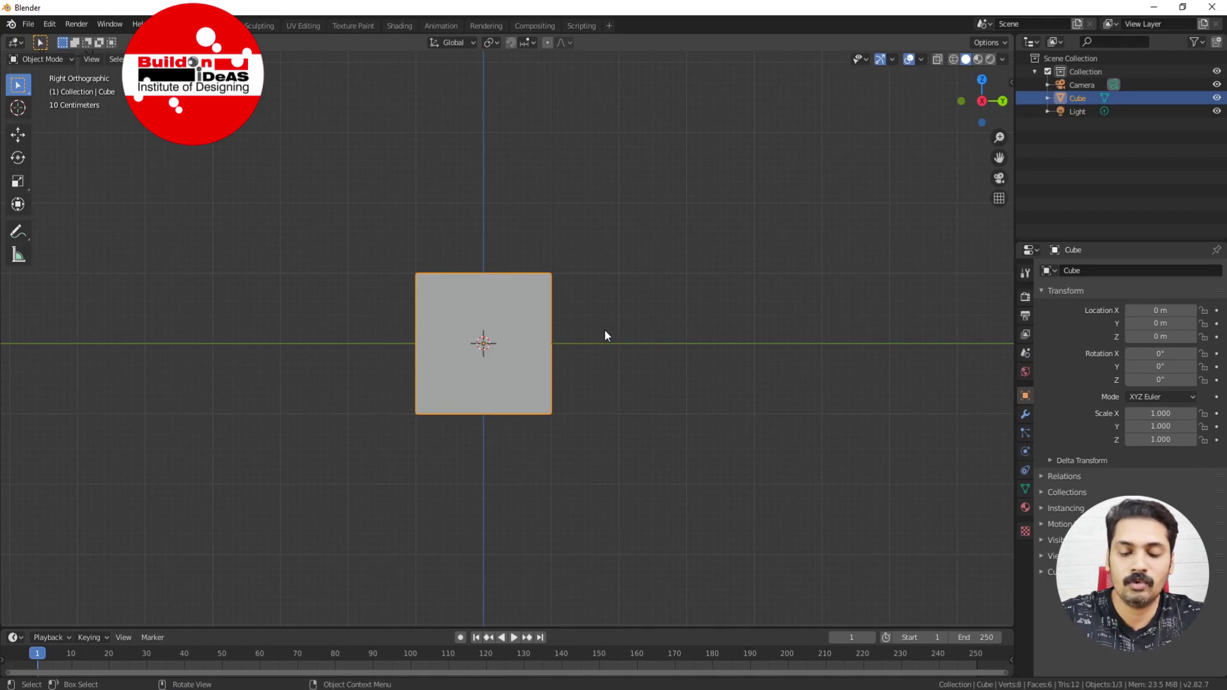
key("KP_7")
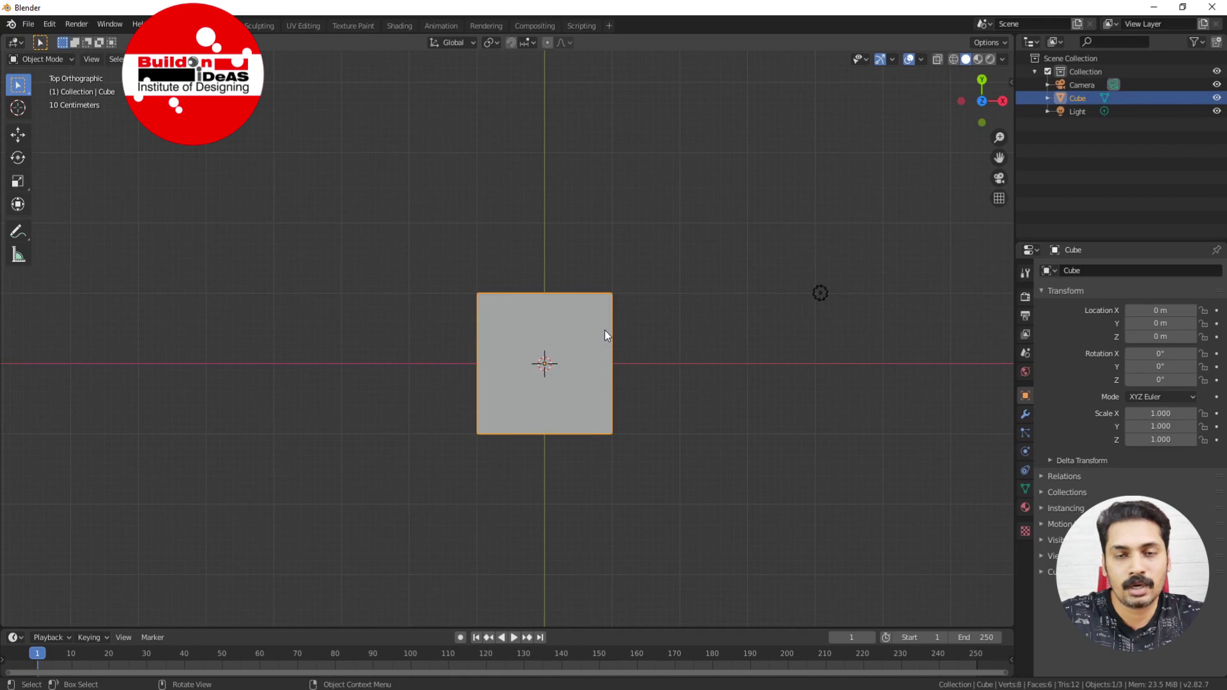
key("ctrl+KP_7")
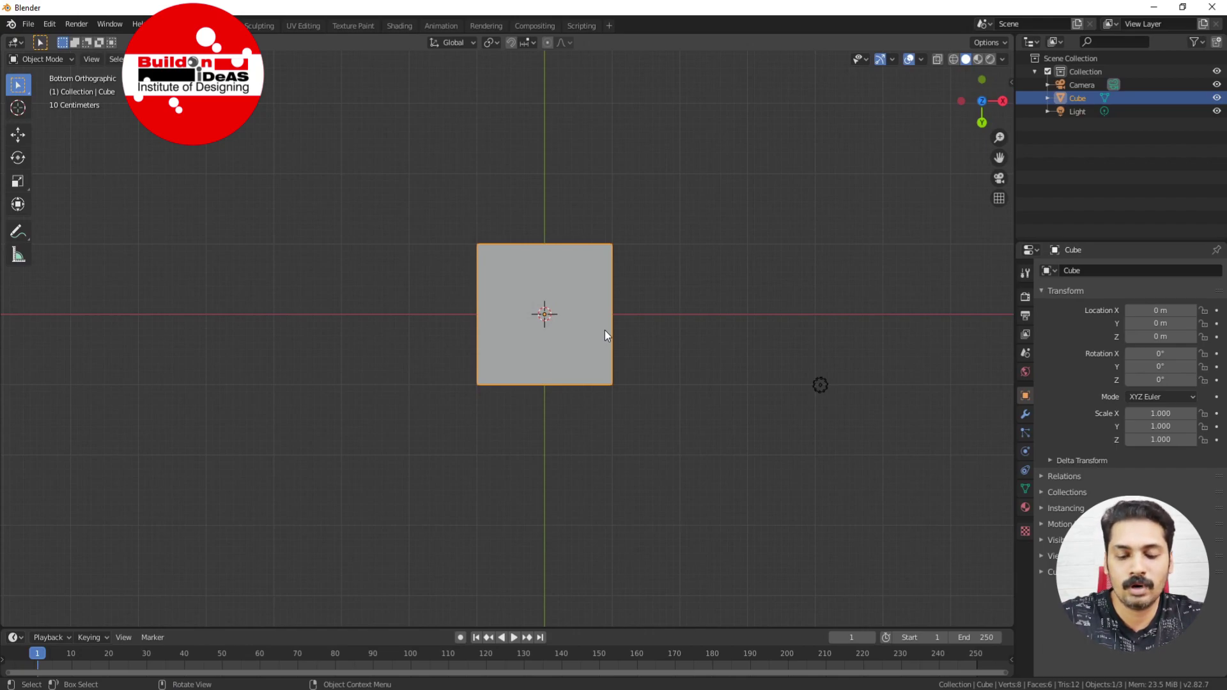
Flip between top and bottom views, then tilt out of top view into perspective.
key("KP_7")
key("ctrl+KP_7")
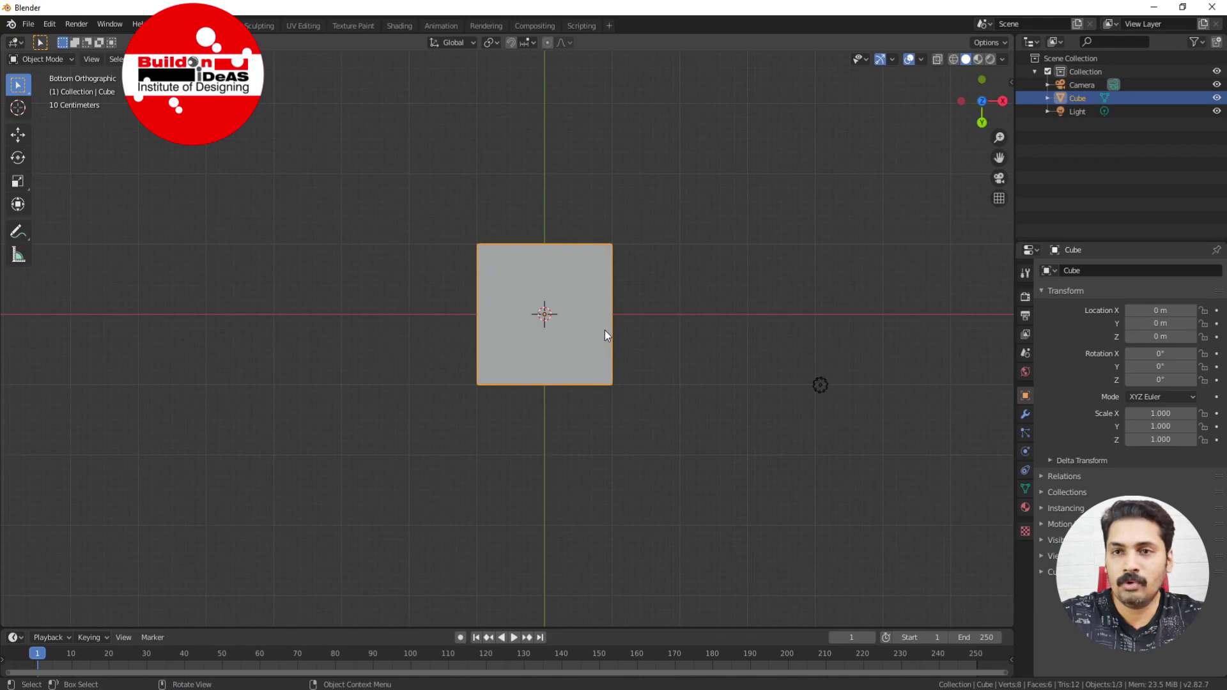
key("KP_7")
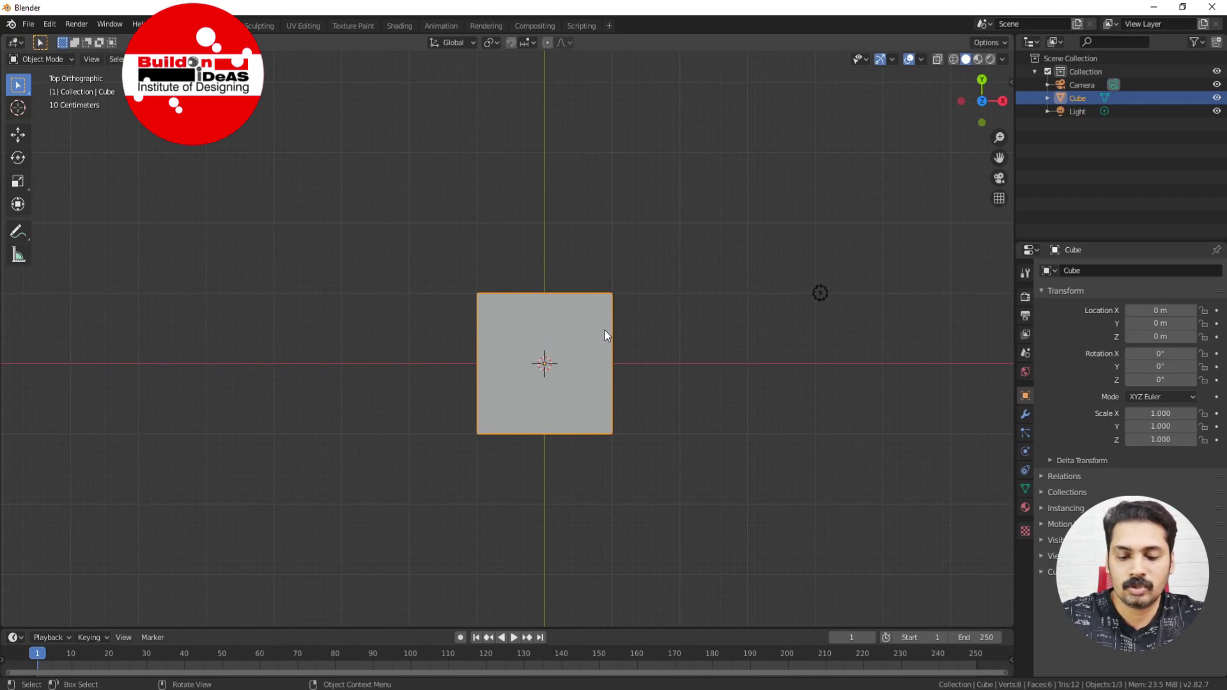
key("KP_2")
key("KP_2")
key("KP_2")
key("KP_2")
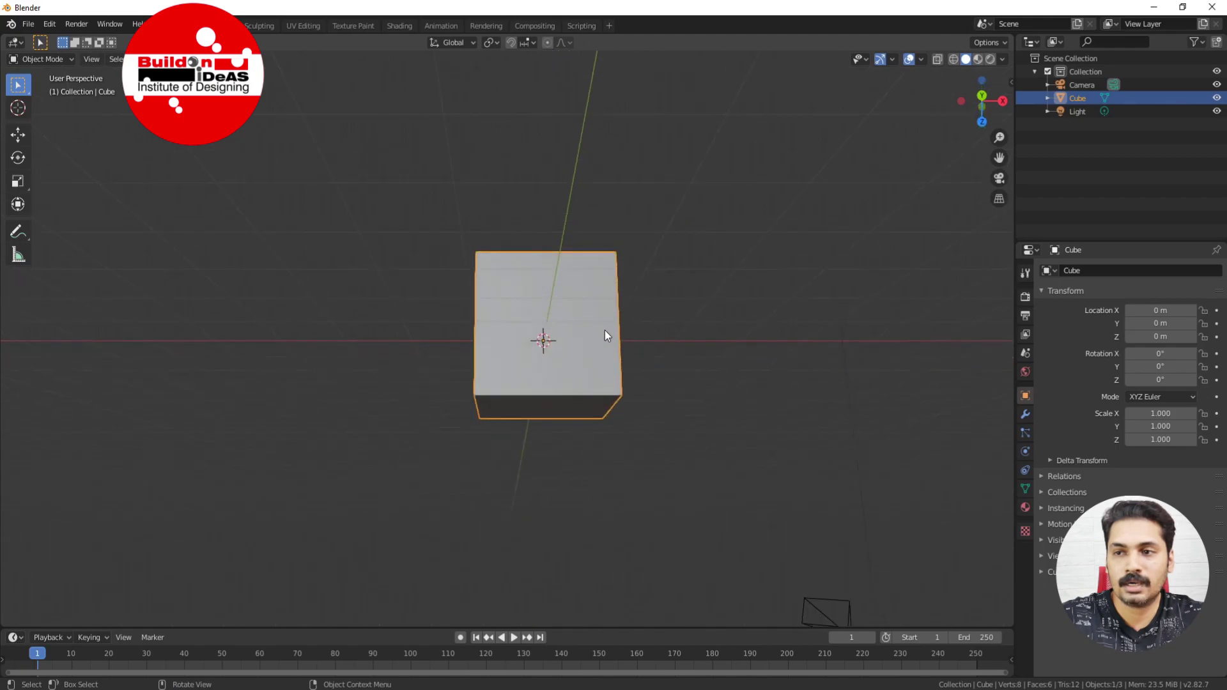
Orbit the view up and down in steps with Numpad 8/2, then snap to front orthographic.
key("KP_8")
key("KP_8")
key("KP_8")
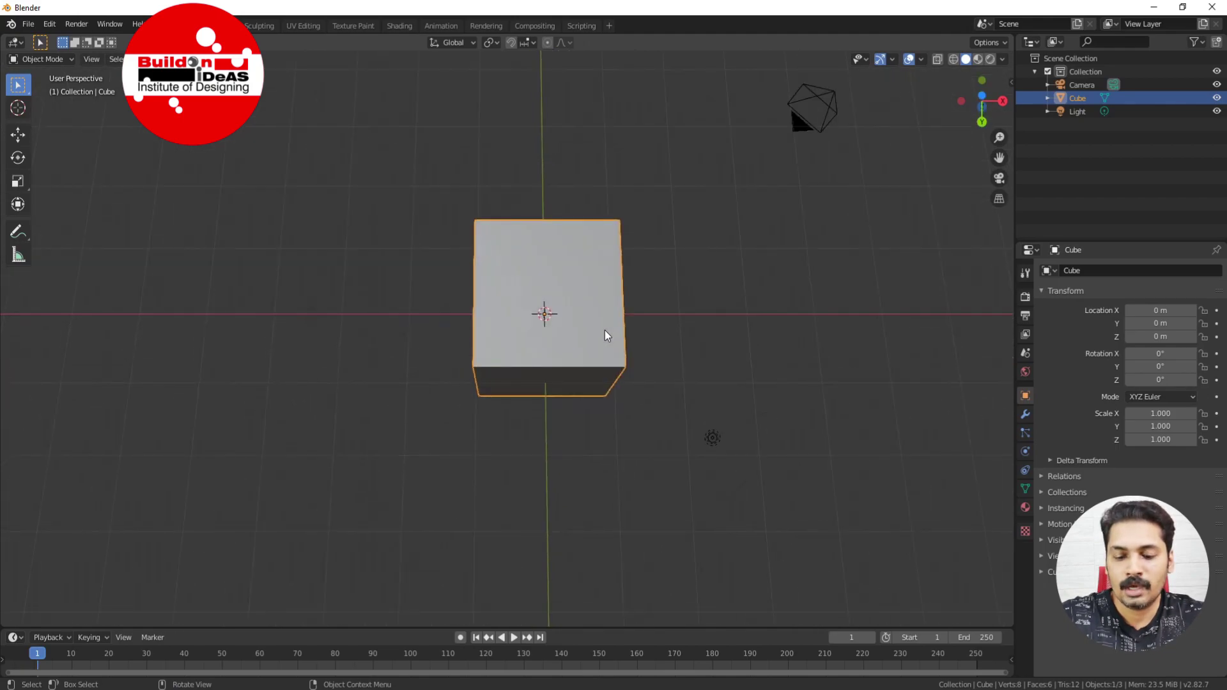
key("KP_2")
key("KP_2")
key("KP_2")
key("KP_2")
key("KP_2")
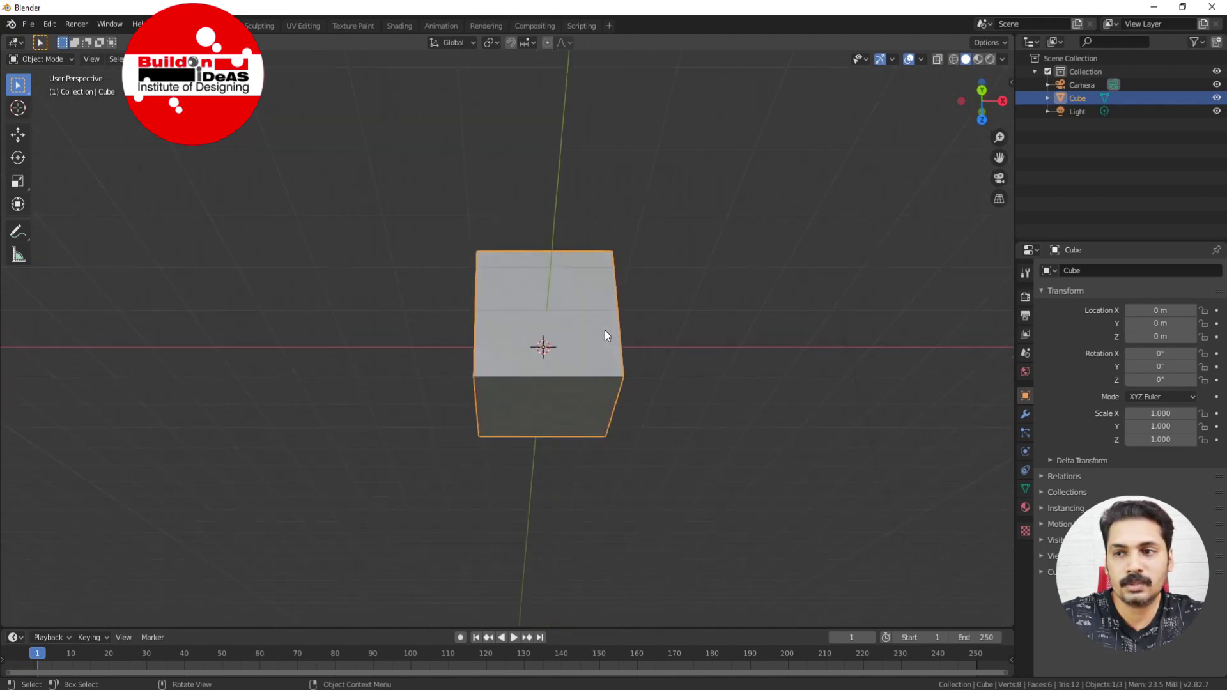
key("KP_2")
key("KP_1")
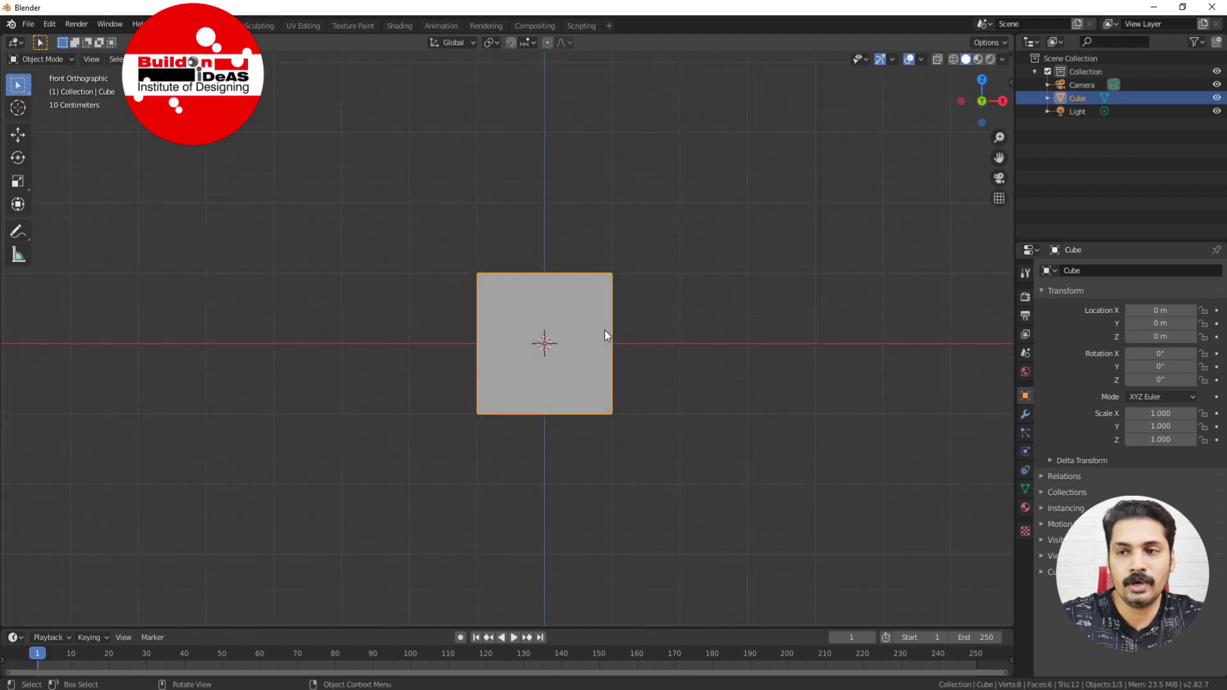
Orbit around the vertical axis with Numpad 4/6 until the cube's side faces squarely.
key("KP_4")
key("KP_4")
key("KP_4")
key("KP_4")
key("KP_4")
key("KP_4")
key("KP_4")
key("KP_4")
key("KP_4")
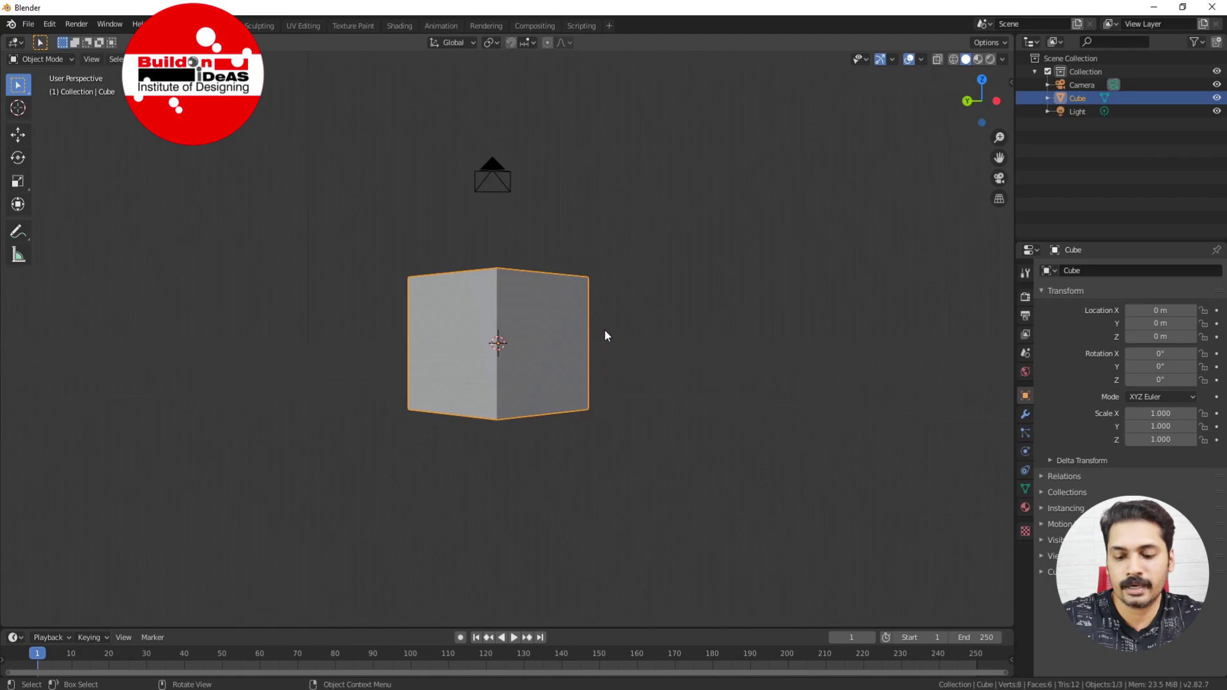
key("KP_6")
key("KP_6")
key("KP_6")
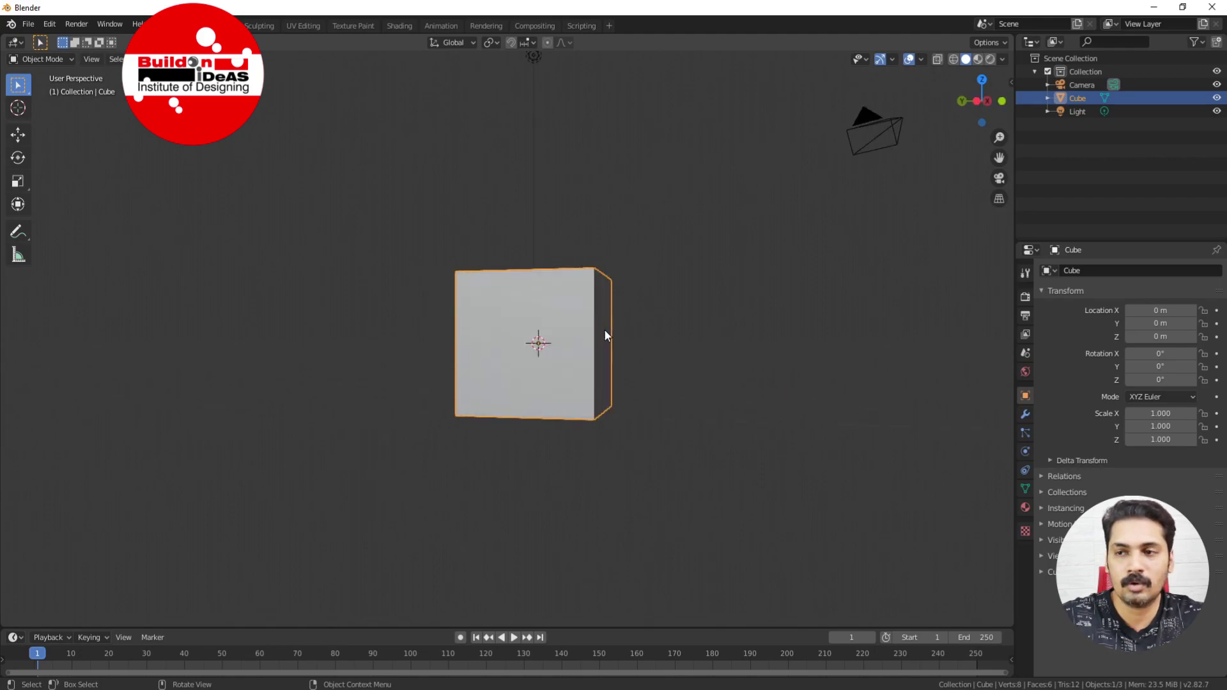
key("KP_6")
key("KP_6")
key("KP_6")
key("KP_6")
key("KP_6")
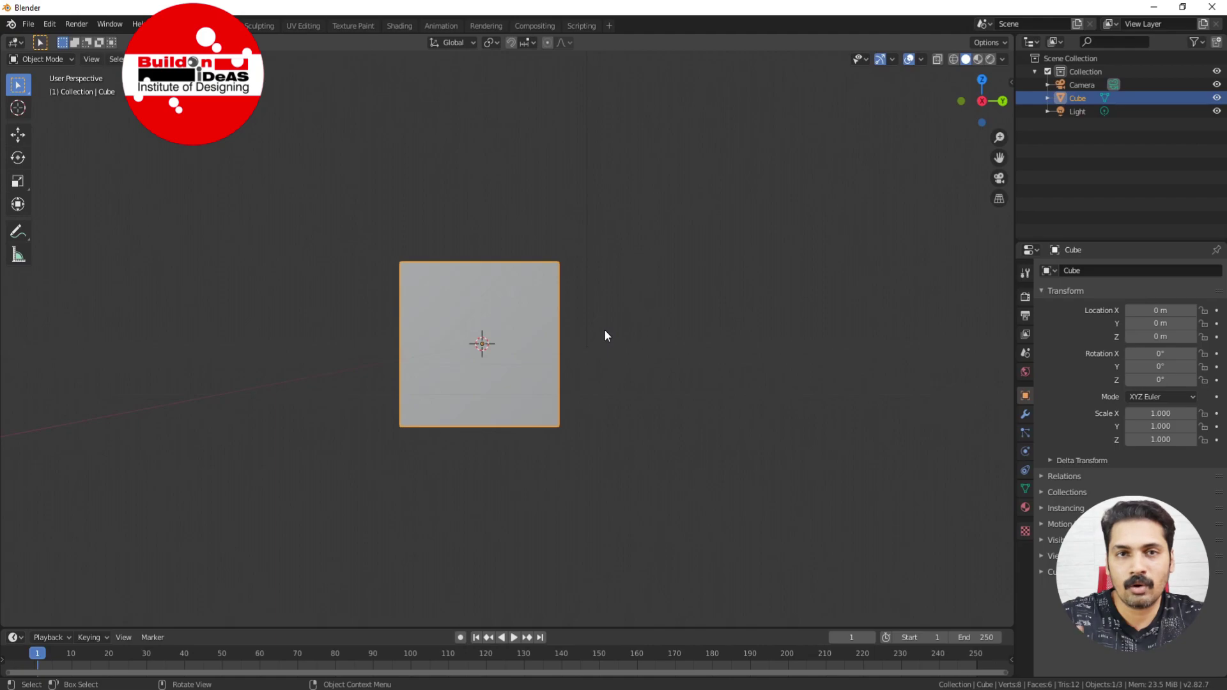
Zoom in and out, then orbit from straight-on to an angled perspective of the cube.
scroll(605, 330, "up", 7)
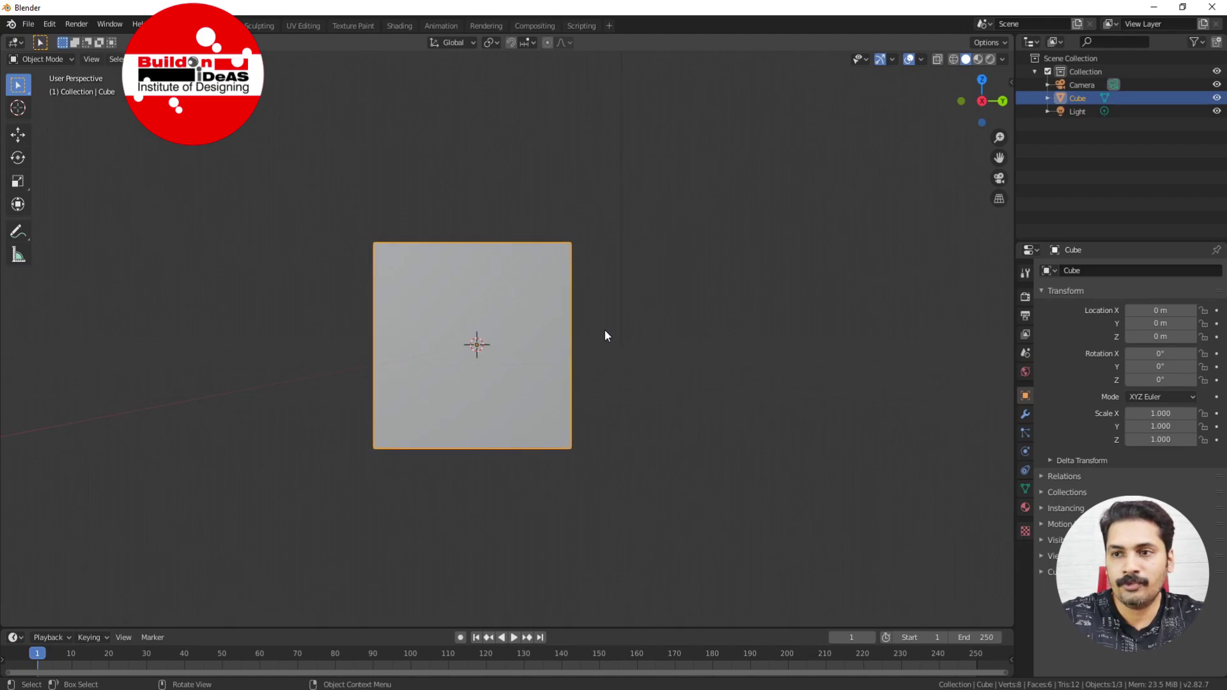
scroll(605, 330, "up", 2)
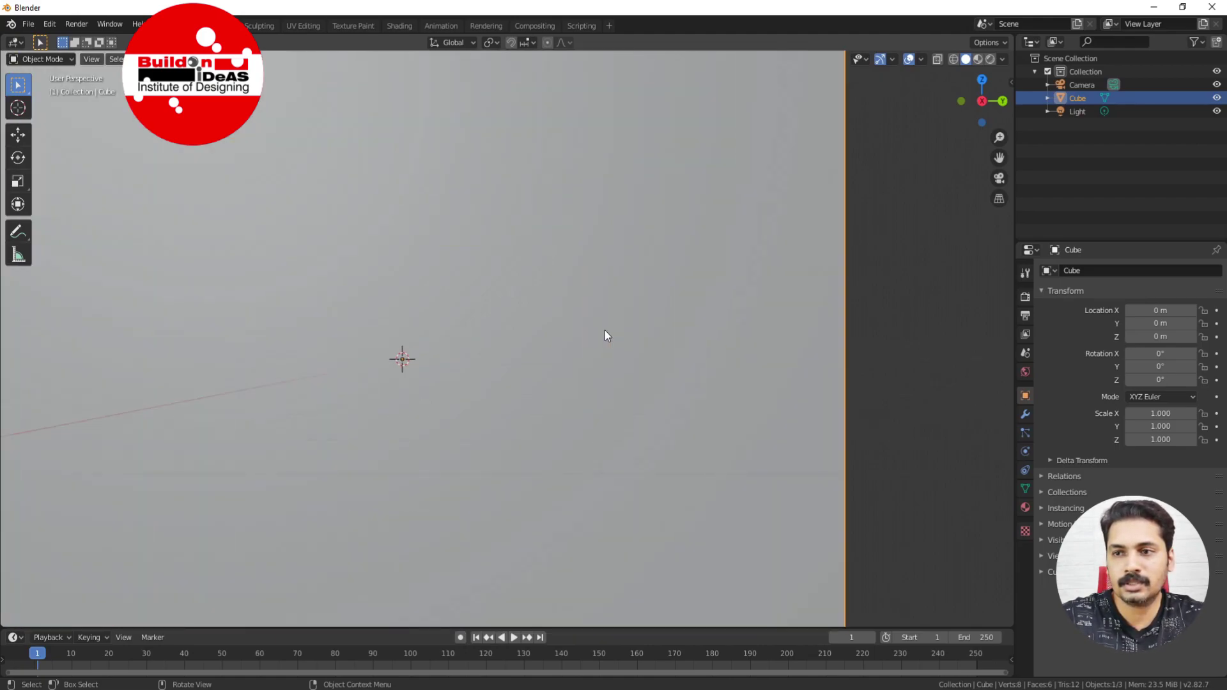
scroll(605, 330, "down", 9)
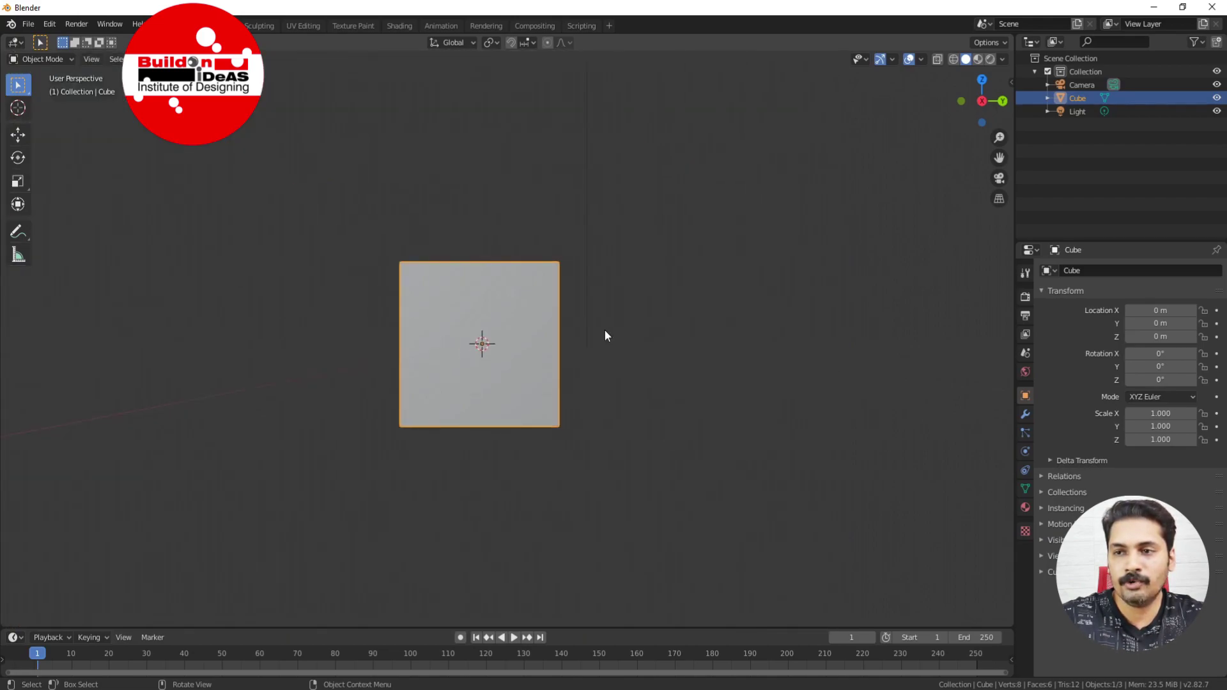
middle_click_drag(575, 348, 540, 375)
Zoom again and orbit around the cube to another close-up angle.
scroll(612, 379, "down", 3)
scroll(540, 375, "up", 4)
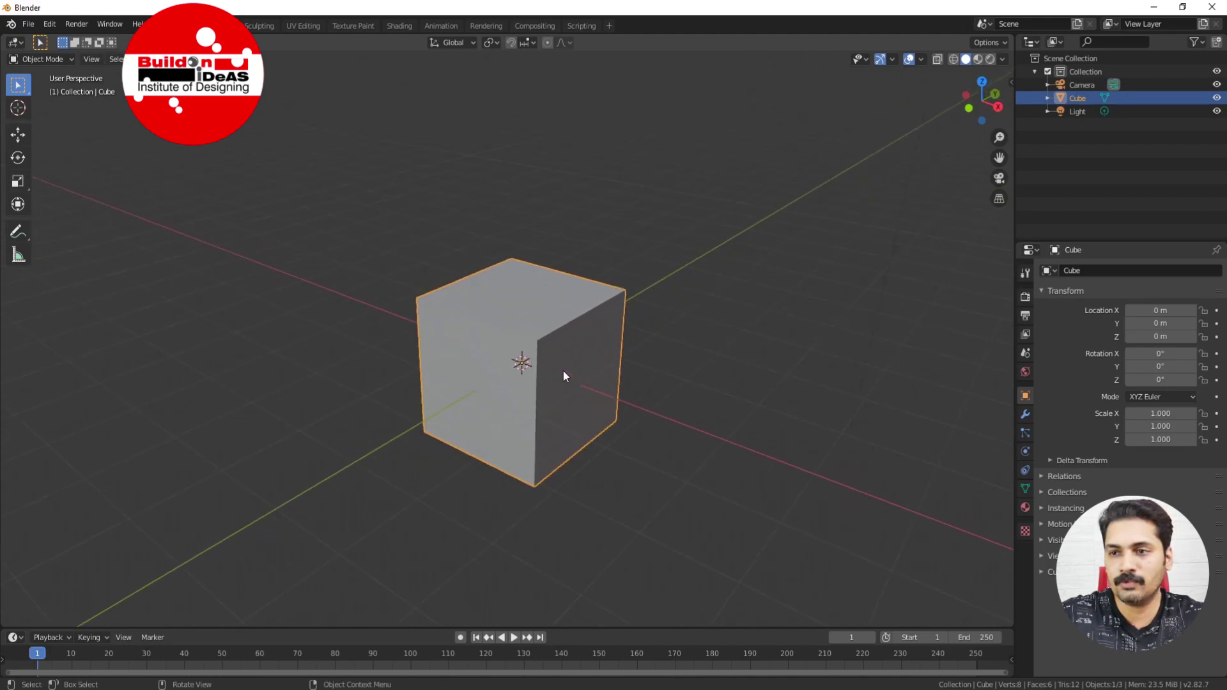
middle_click_drag(649, 394, 781, 391)
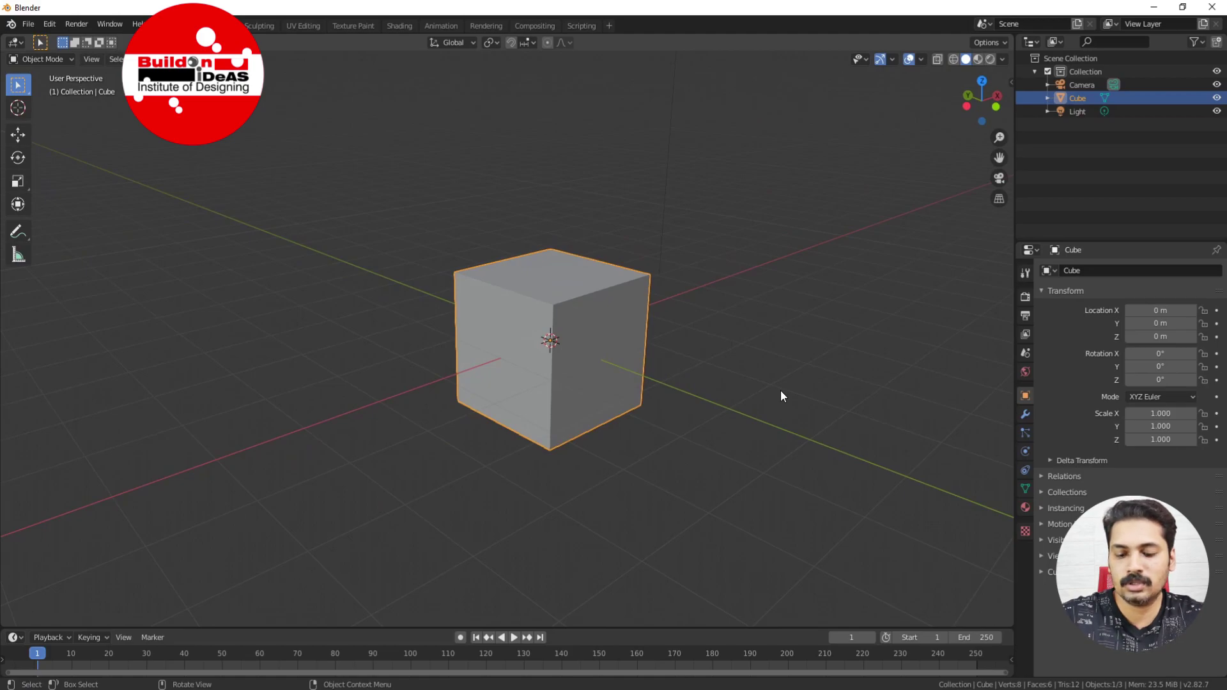
scroll(781, 390, "up", 6)
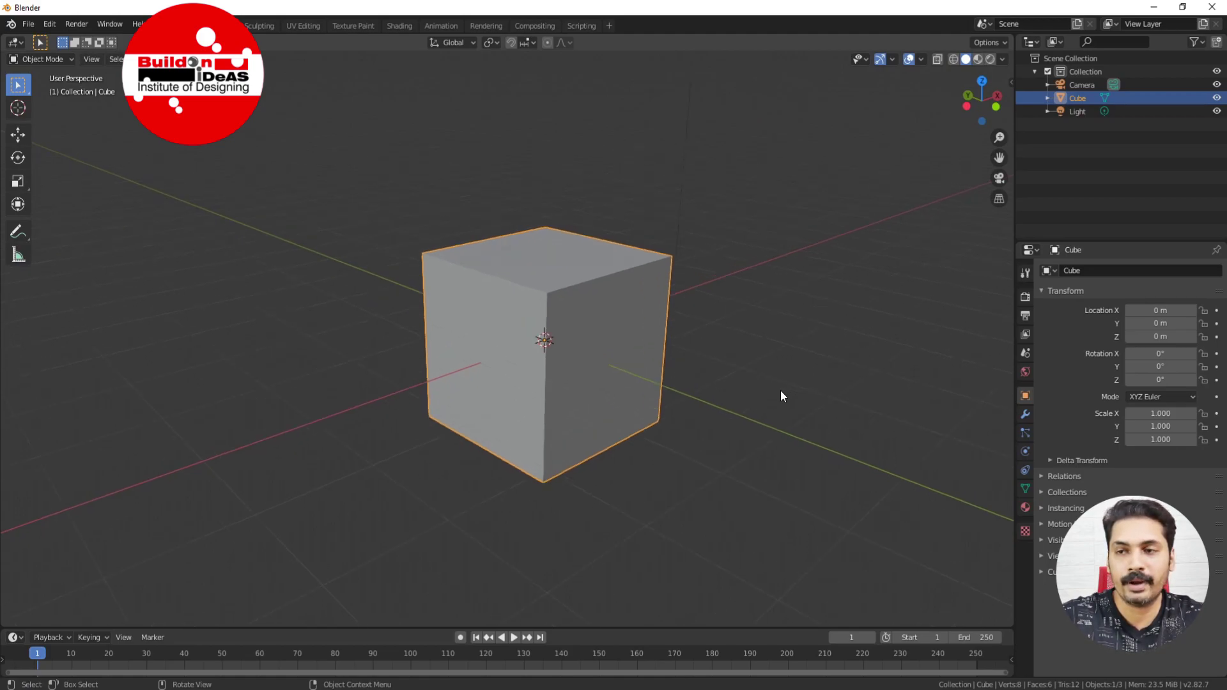
scroll(773, 392, "down", 4)
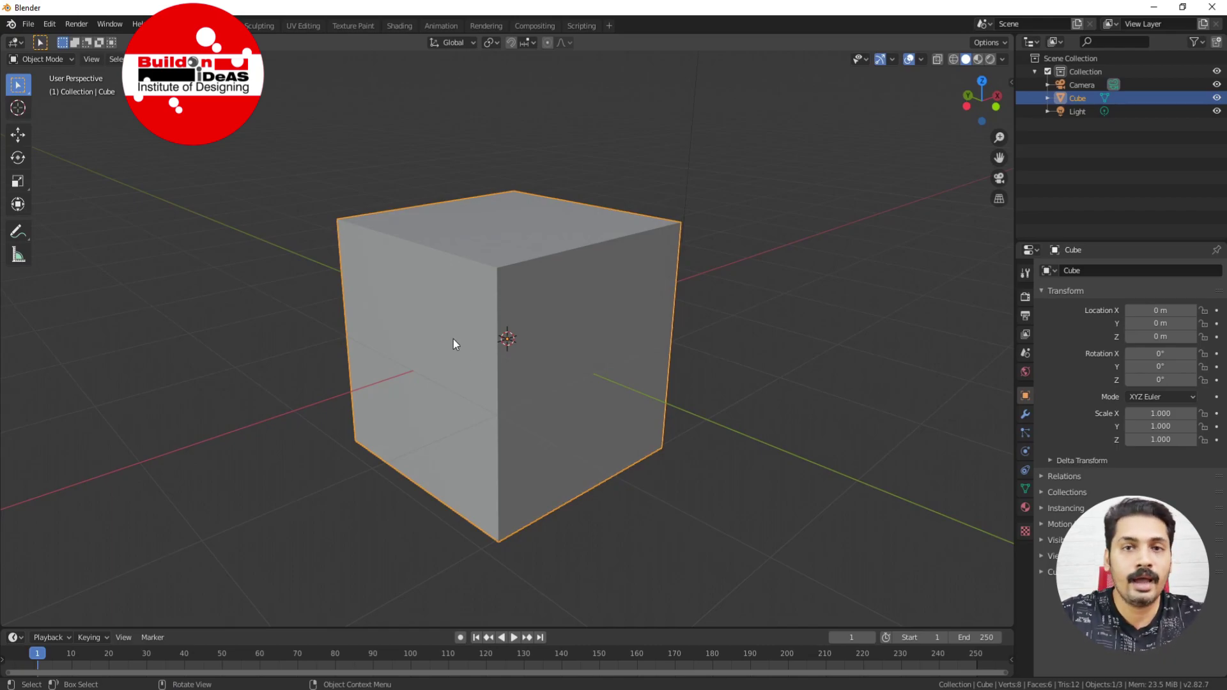
left_click(999, 179)
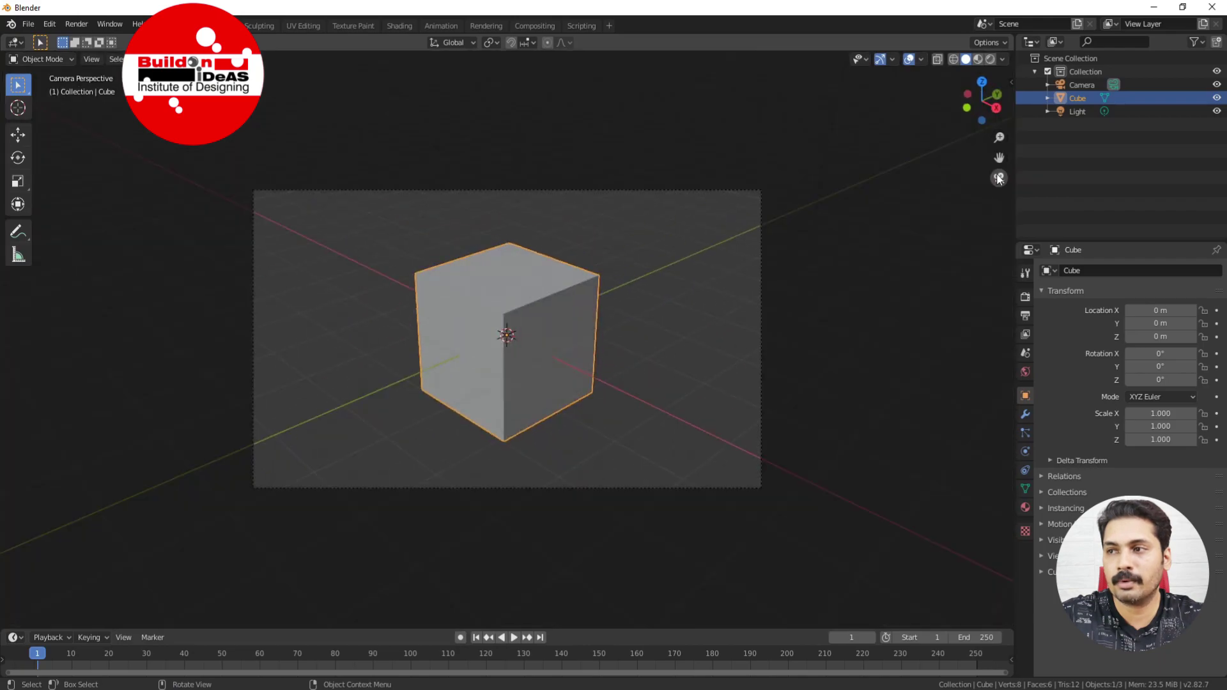
left_click(999, 179)
left_click(999, 179)
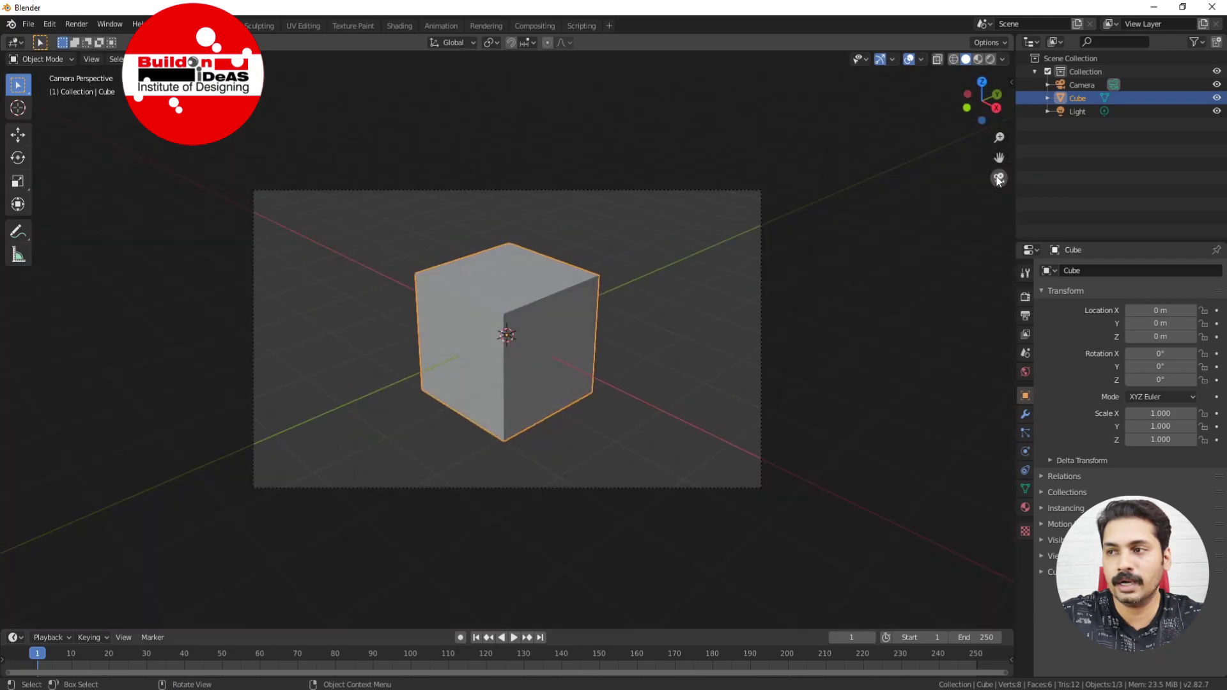
left_click(1000, 179)
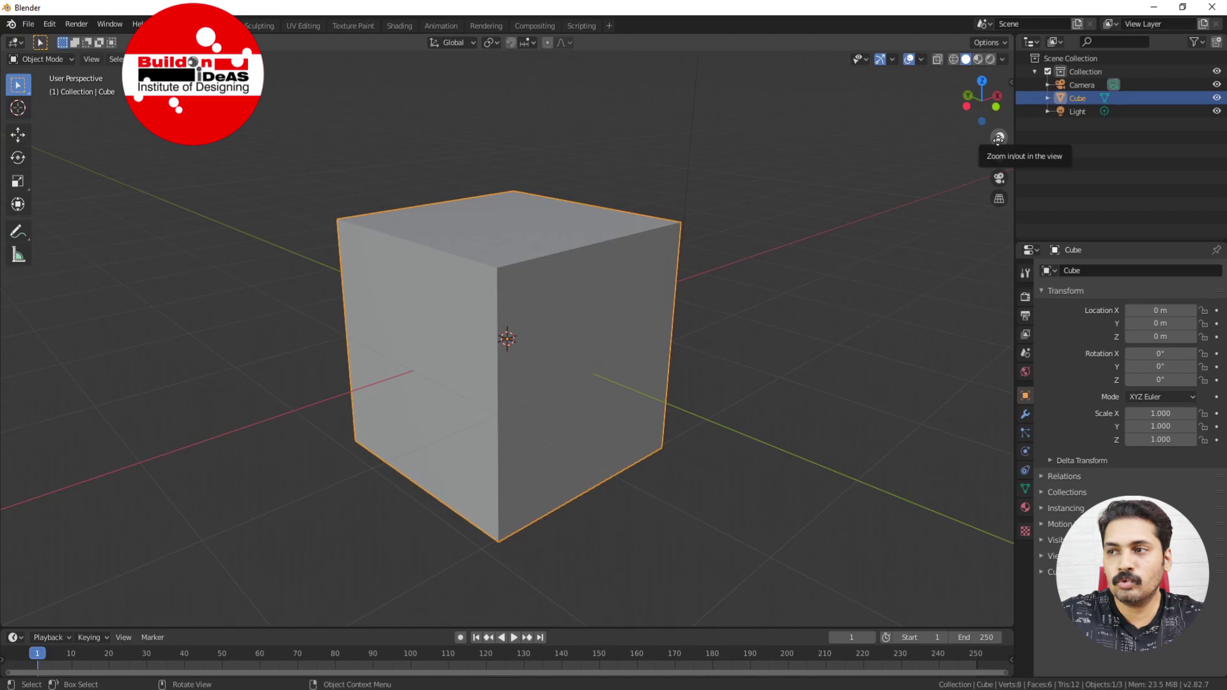
mouse_move(999, 138)
left_mouse_down()
mouse_move(999, 105)
mouse_move(1000, 131)
left_mouse_up()
scroll(826, 254, "down", 2)
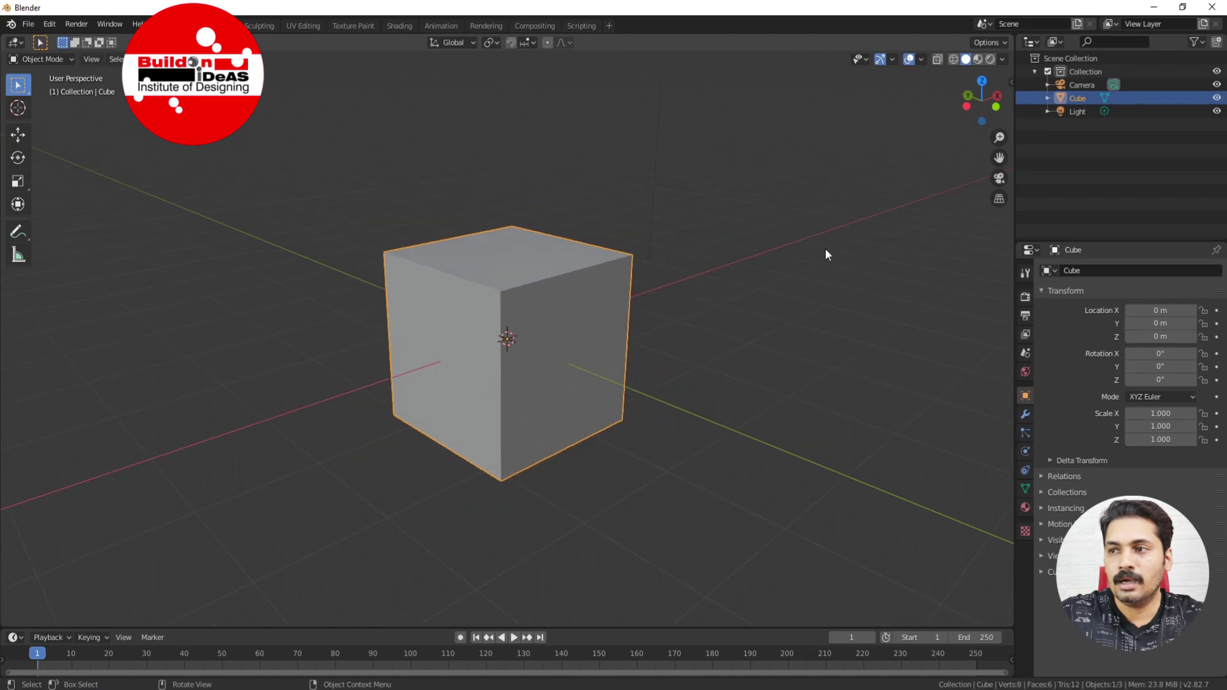
left_click(1001, 181)
left_click(1001, 180)
left_click(1002, 181)
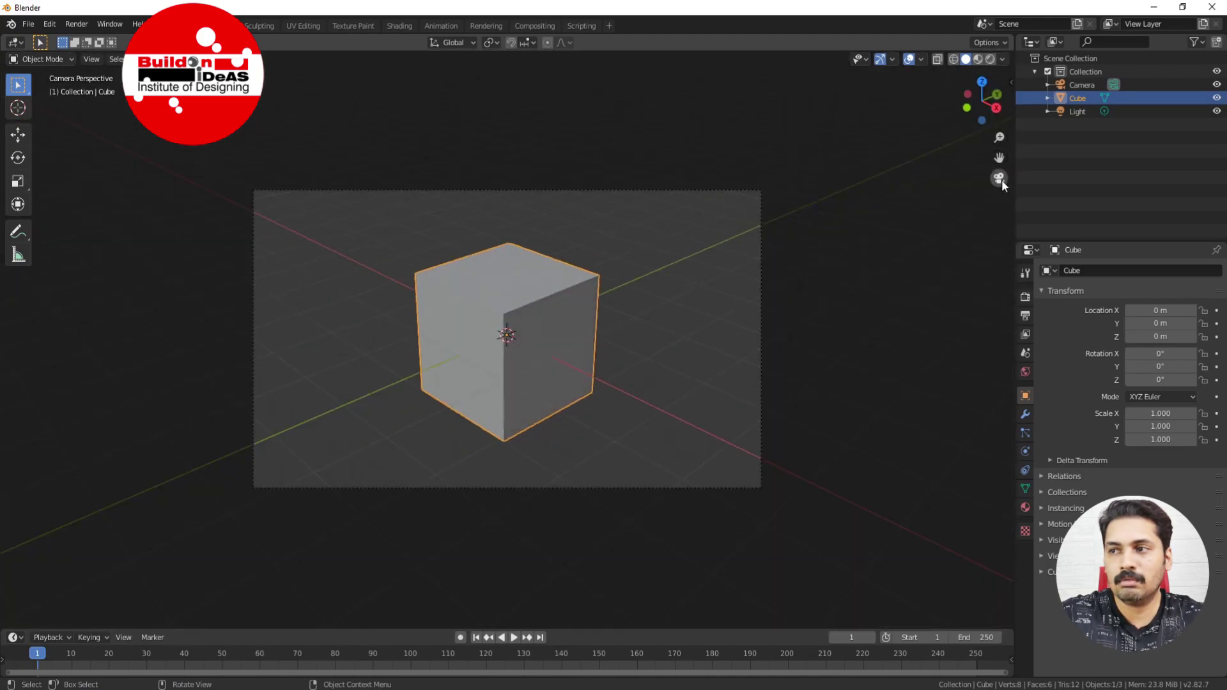
left_click(1001, 179)
left_click(999, 180)
left_click(1000, 179)
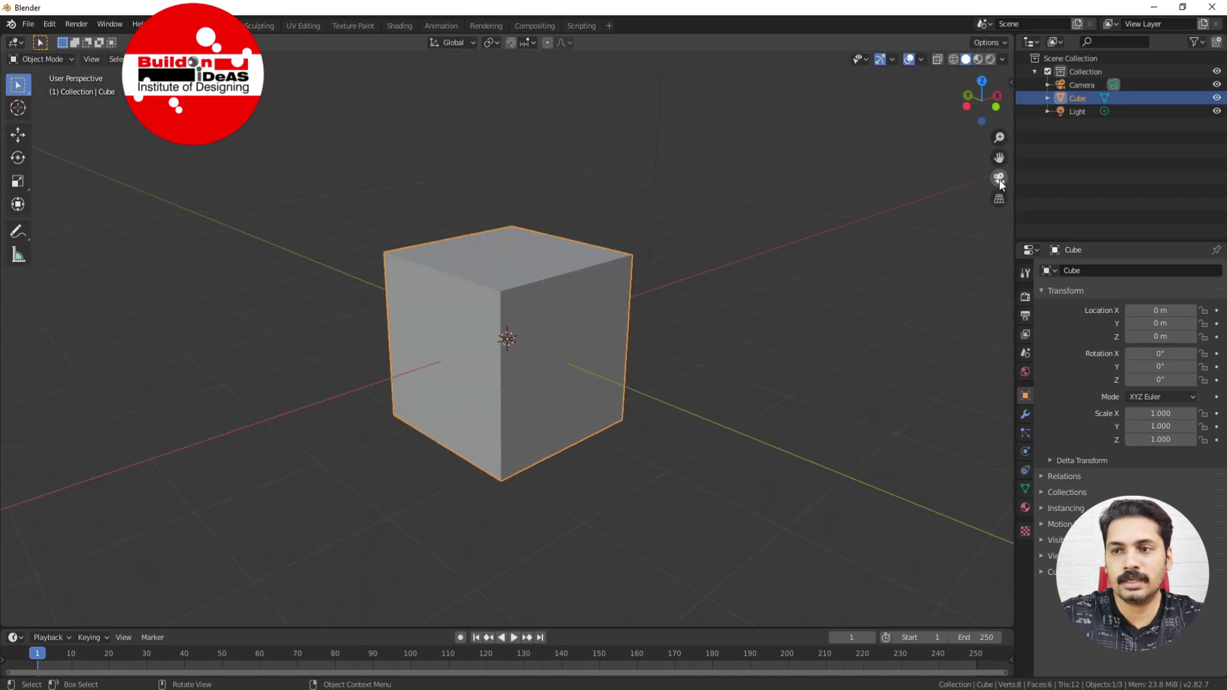
left_click(1000, 180)
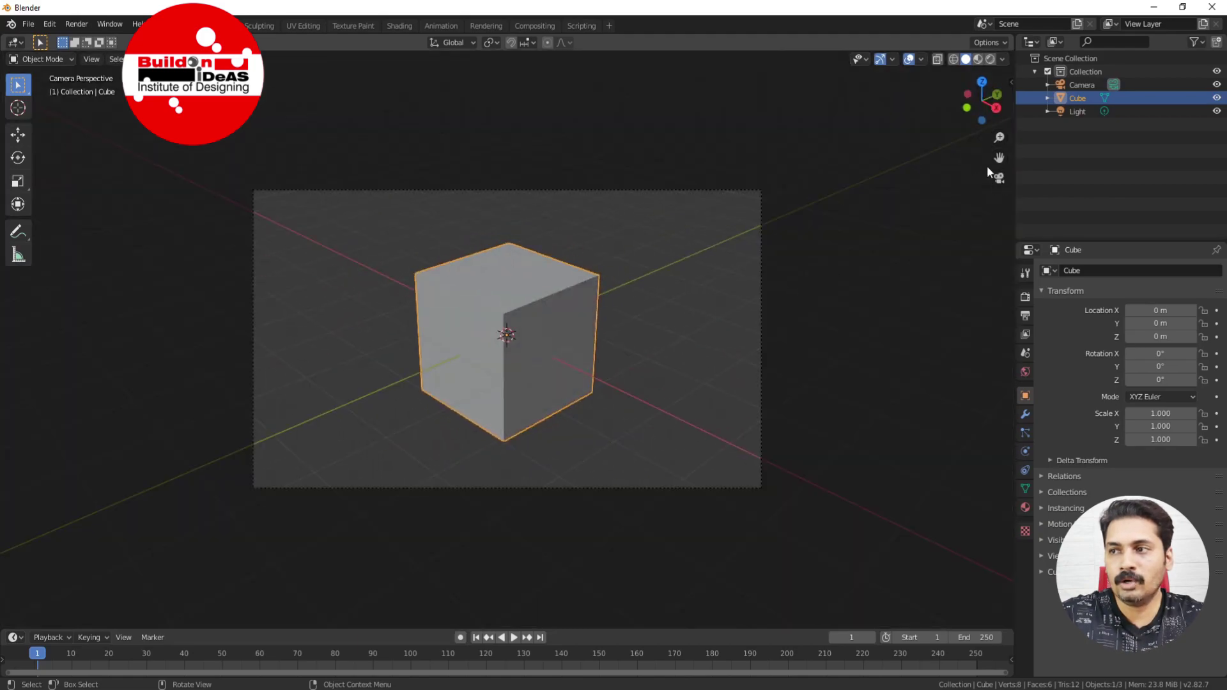
left_click(996, 179)
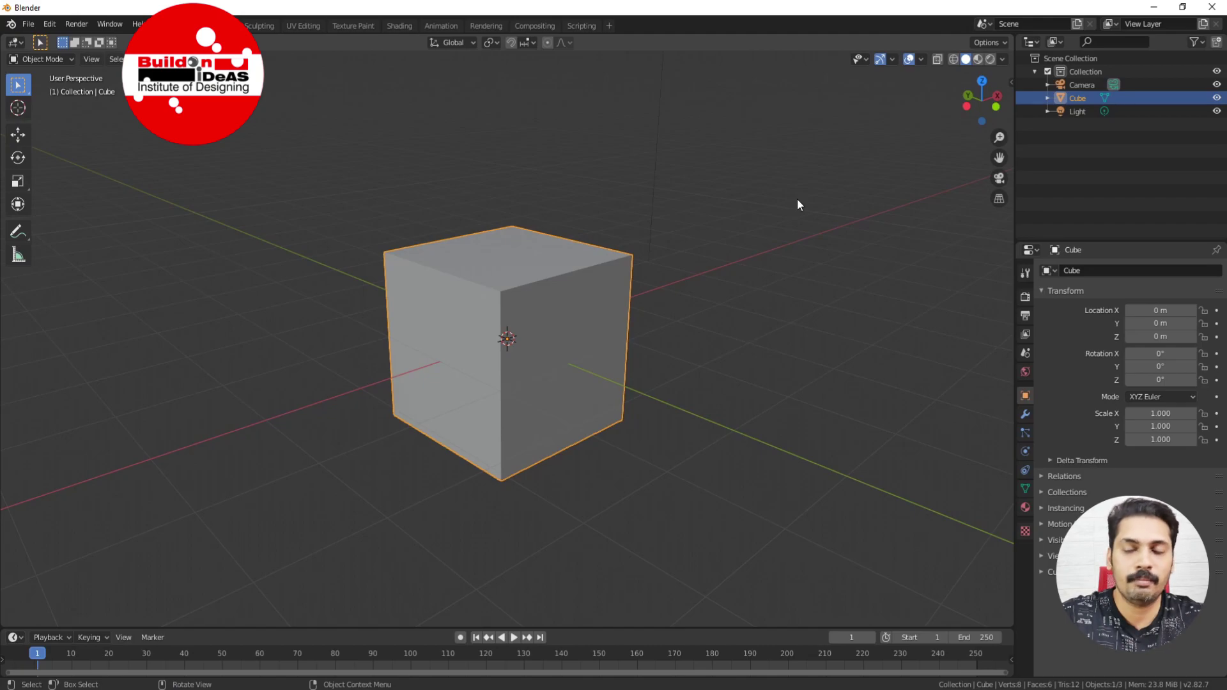
key("KP_0")
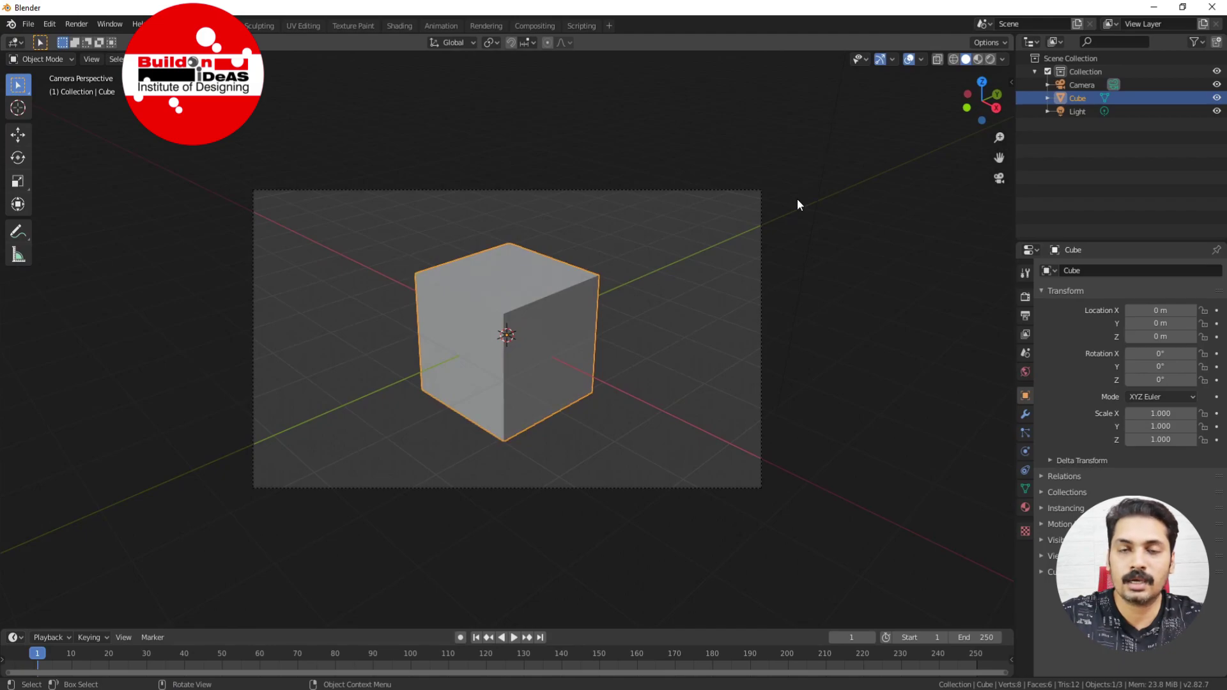
key("KP_0")
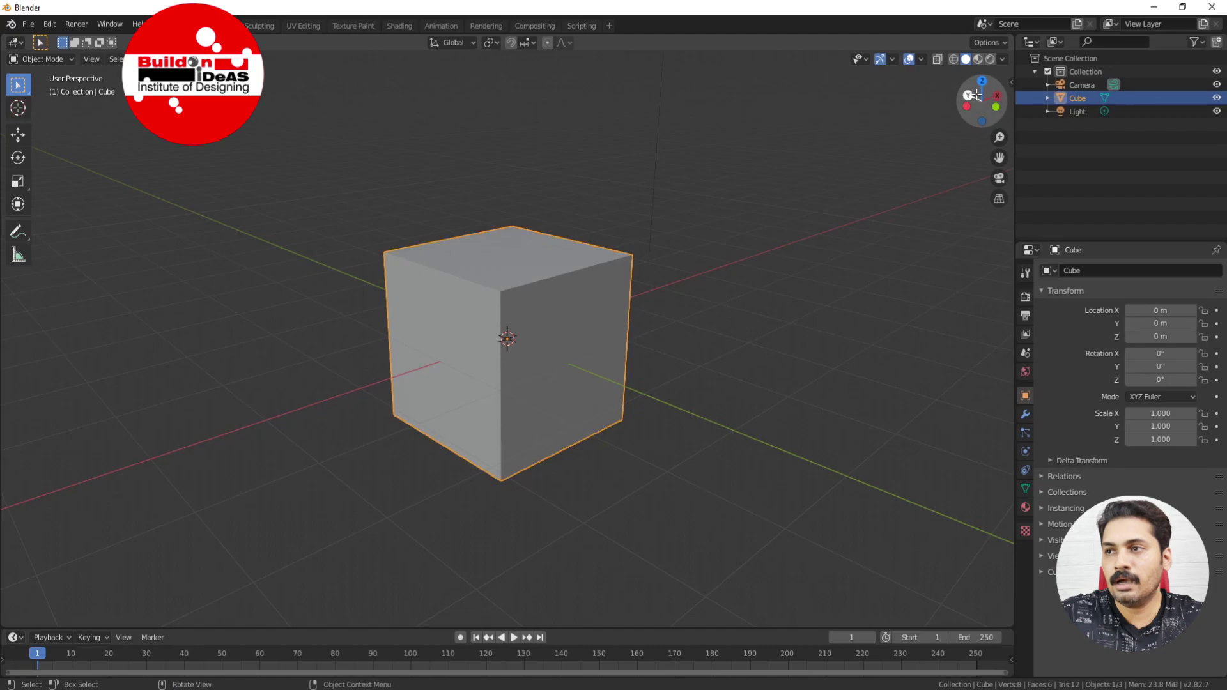
Orbit slightly, then use the navigation gizmo to view the cube from top, right, back and top.
left_click_drag(978, 94, 1007, 69)
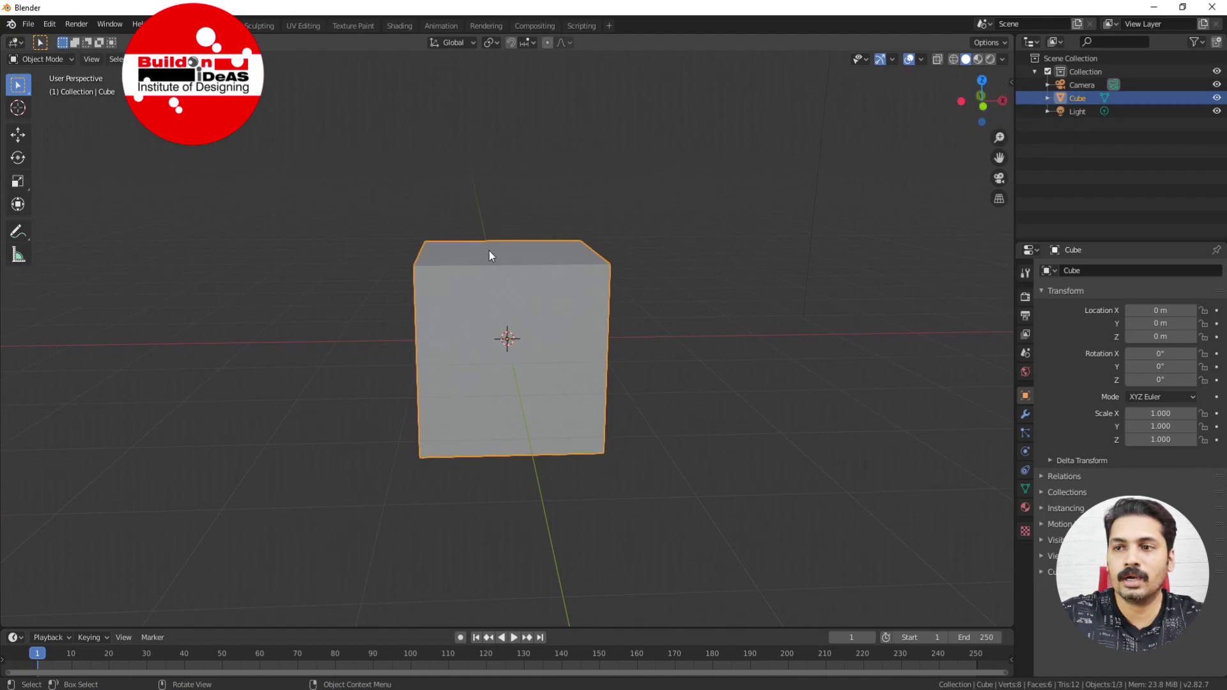
left_click(982, 80)
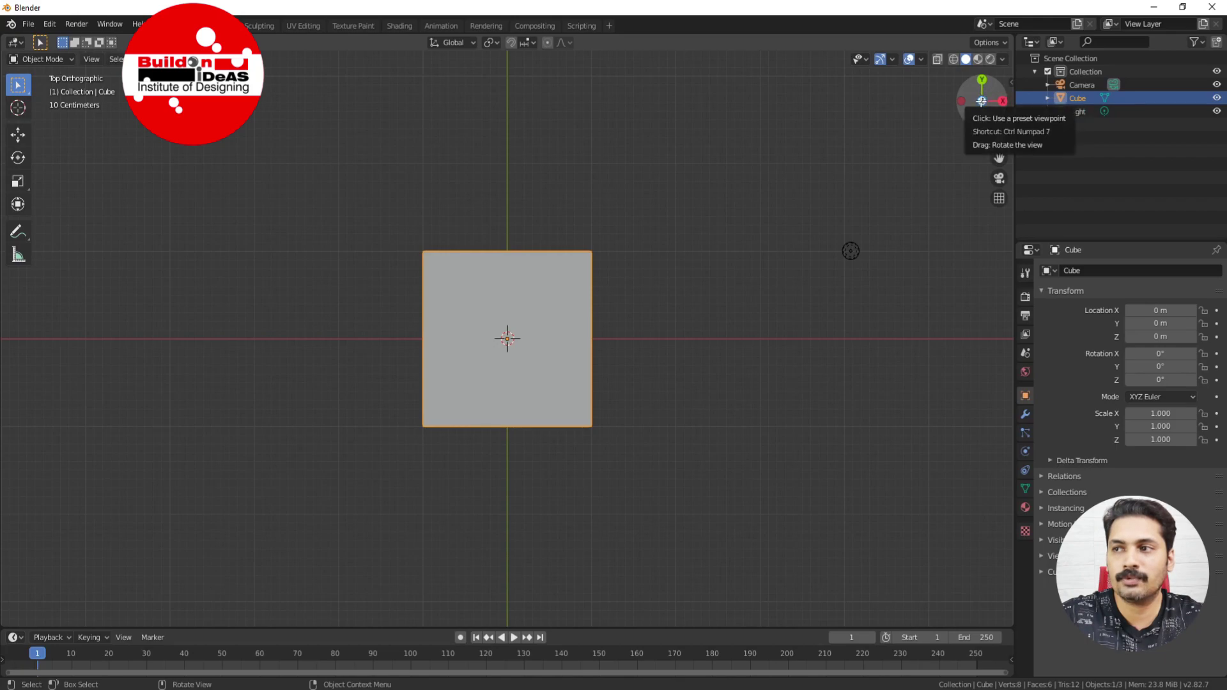
left_click(1003, 100)
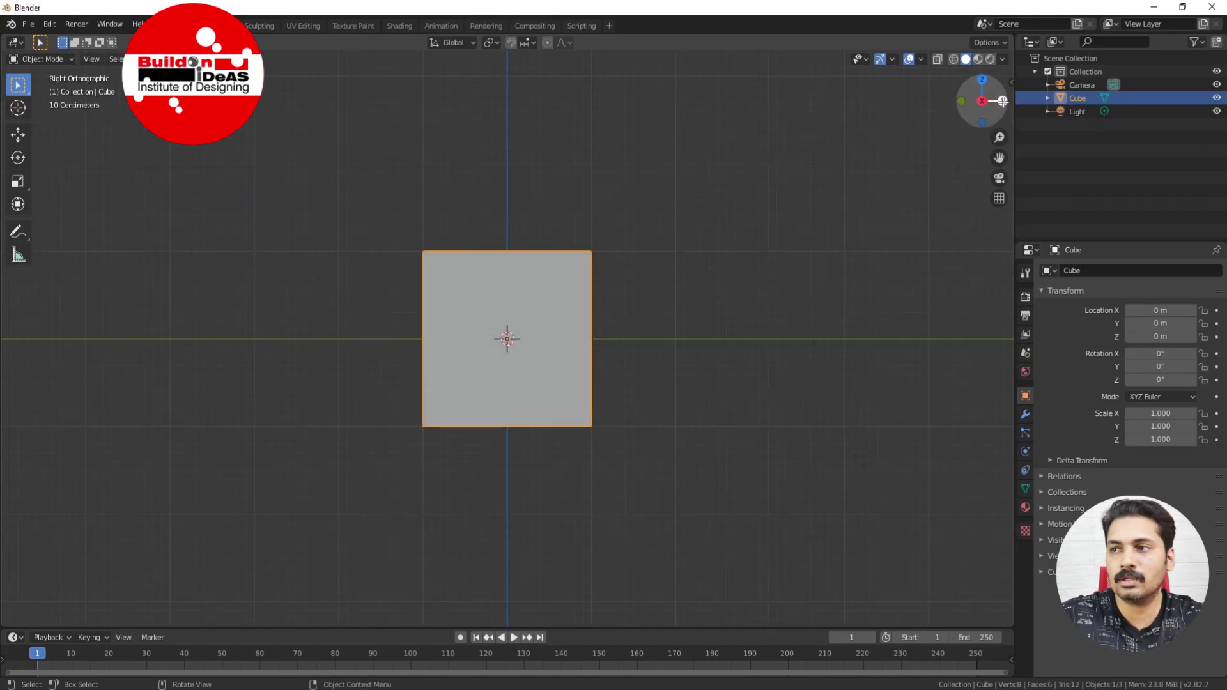
left_click(1002, 103)
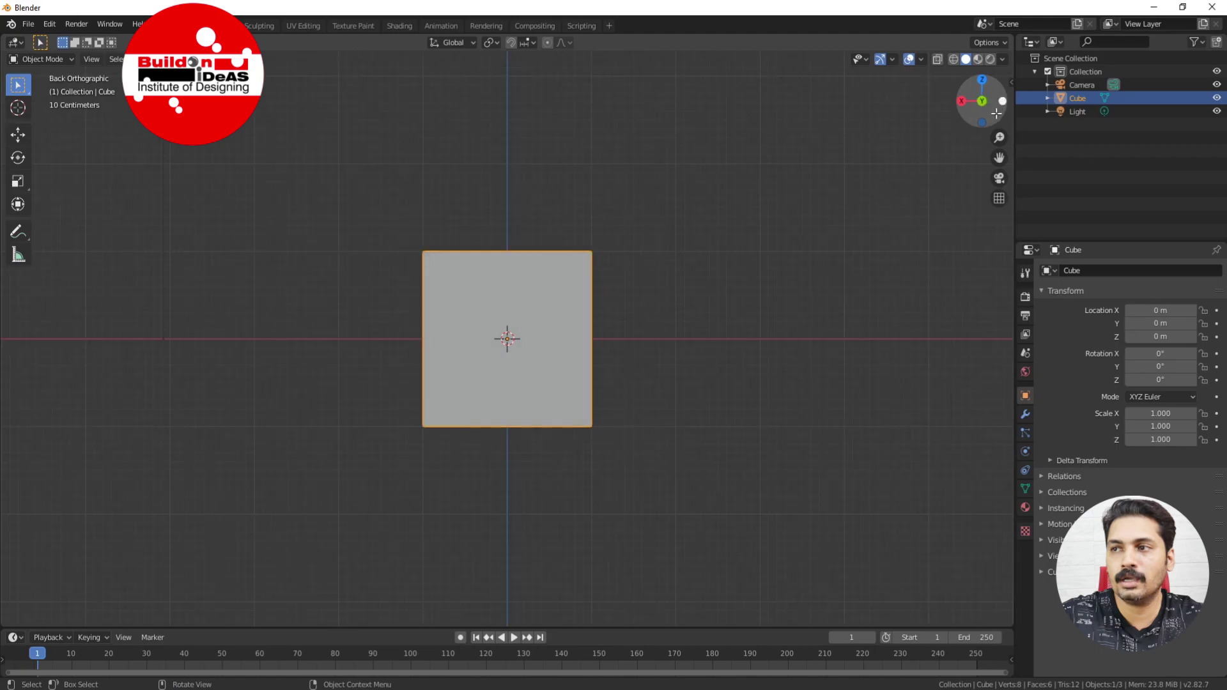
left_click(982, 79)
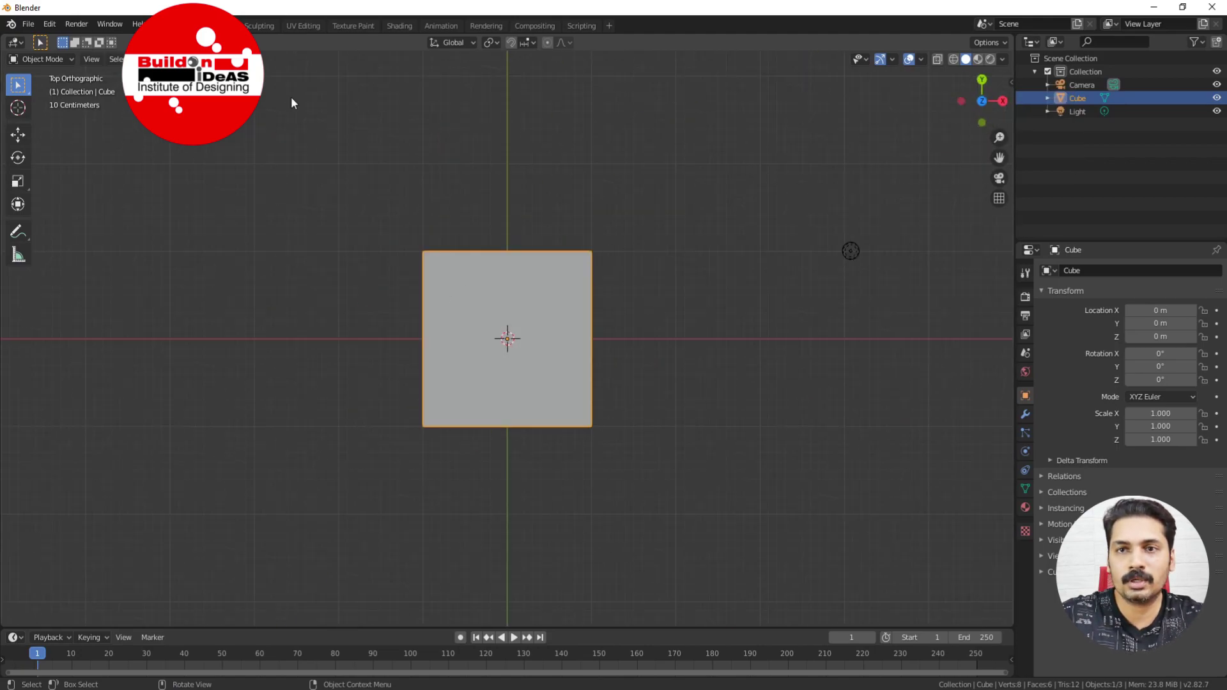
Cycle gizmo views through bottom, back, front, right and left, ending on Right Orthographic.
left_click(982, 101)
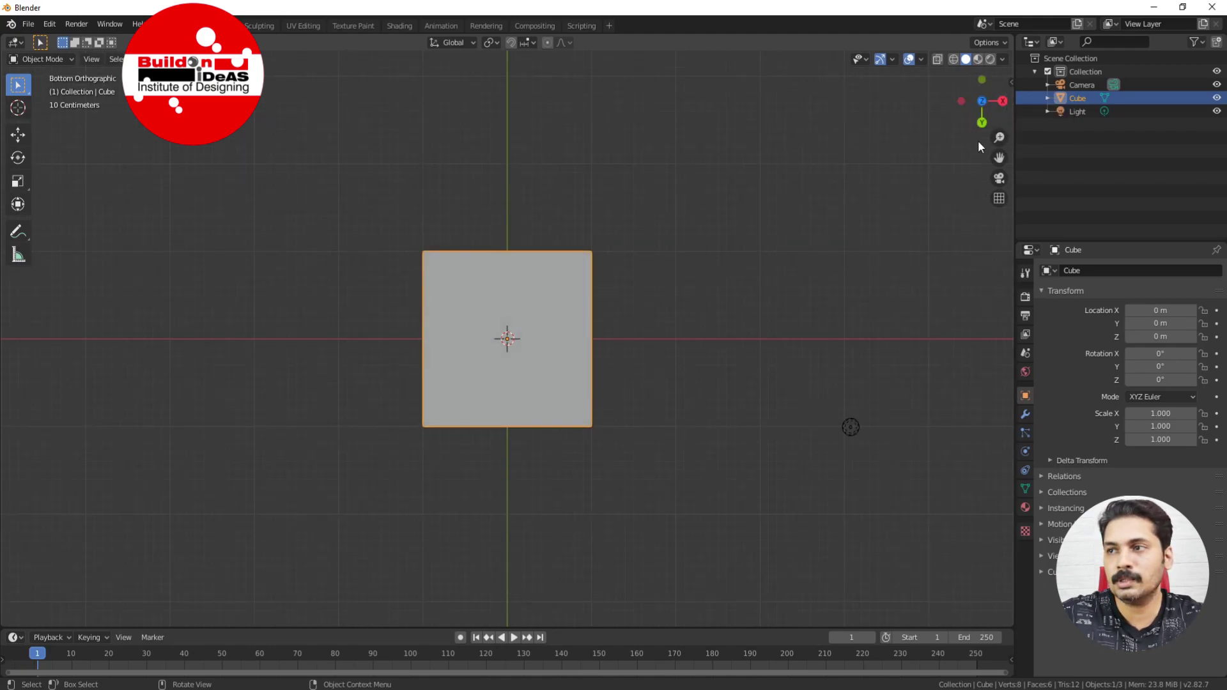
left_click(982, 122)
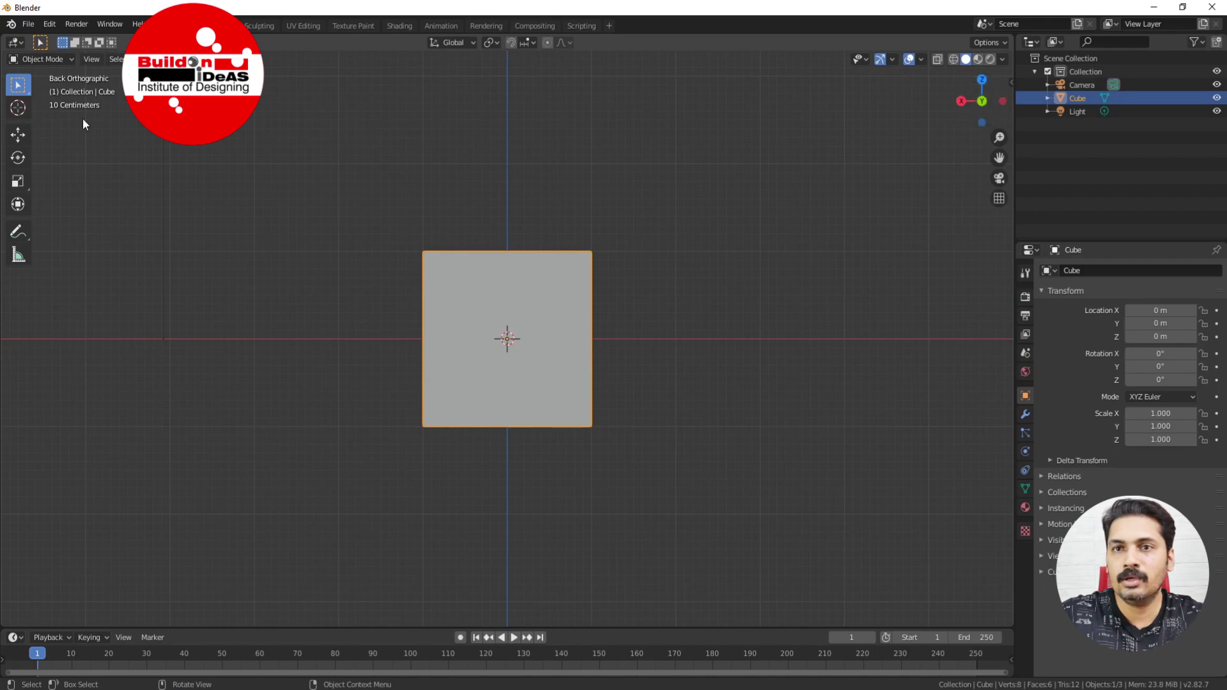
left_click(981, 101)
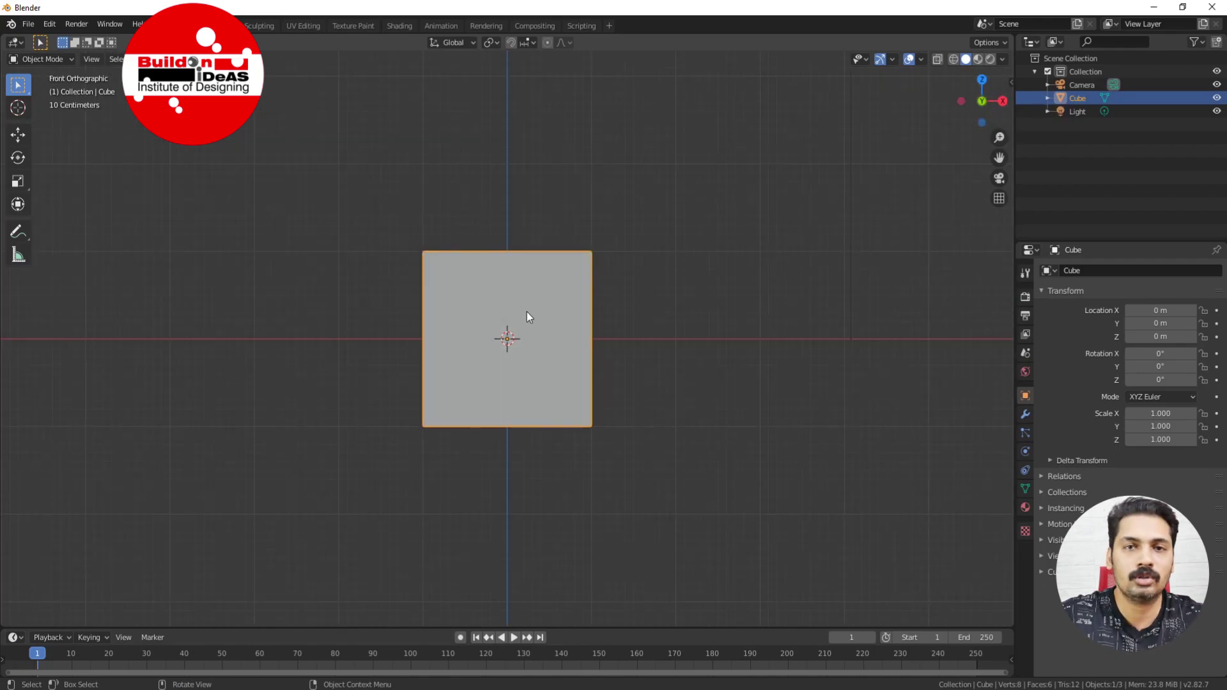
left_click(1002, 101)
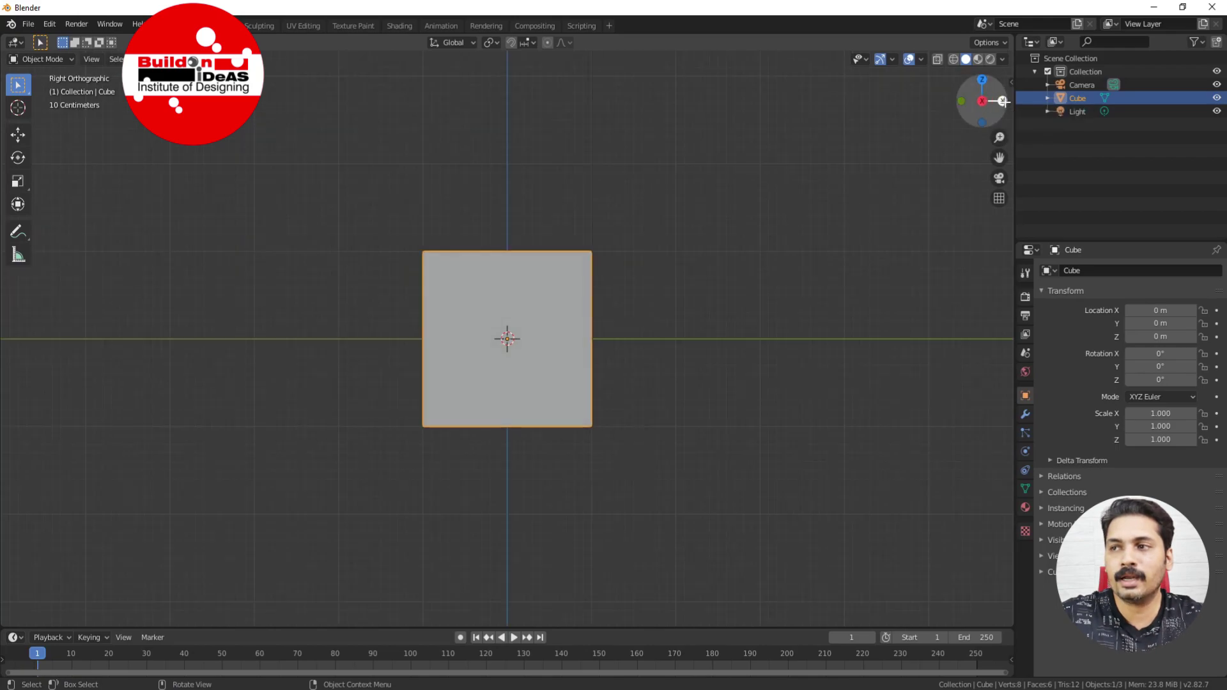
left_click(982, 100)
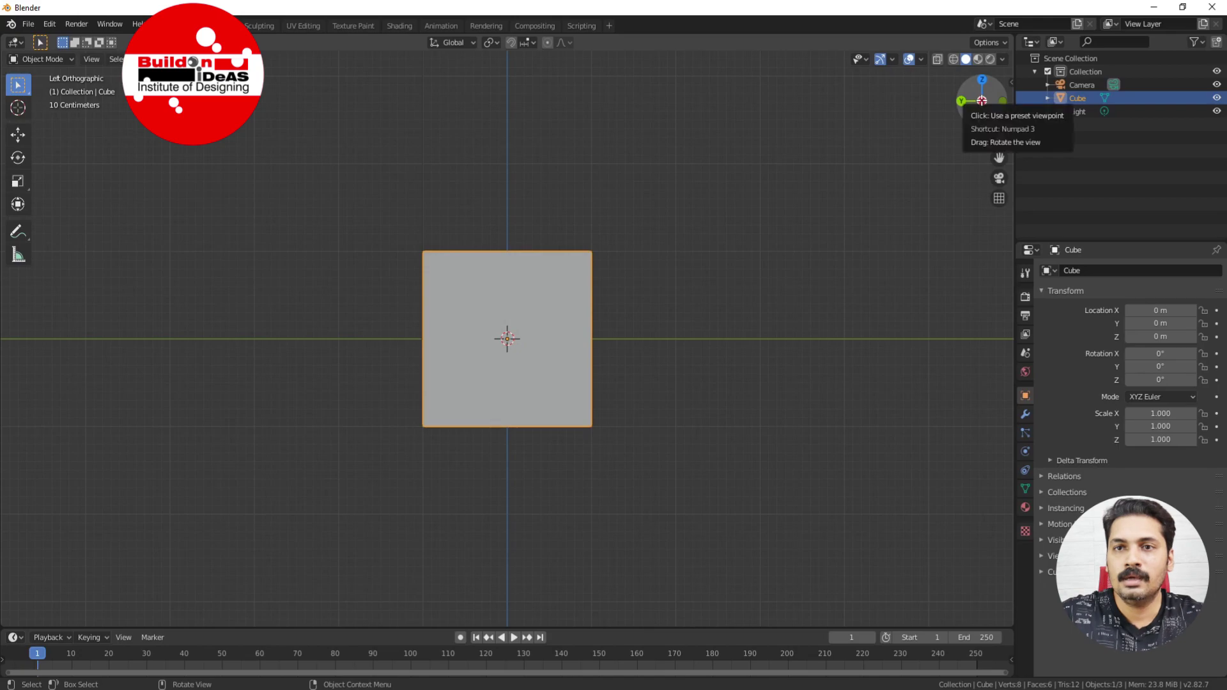
left_click(982, 100)
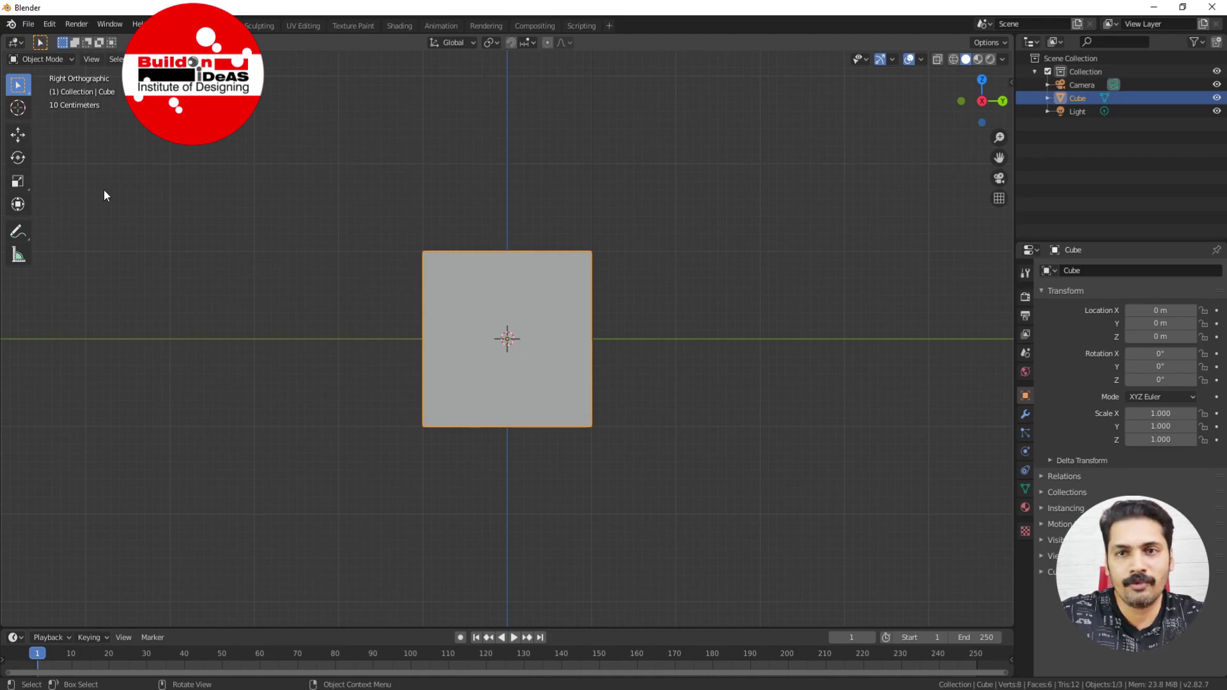
Try the Move, Rotate and Scale toolbar tools, settling on Move.
left_click(19, 136)
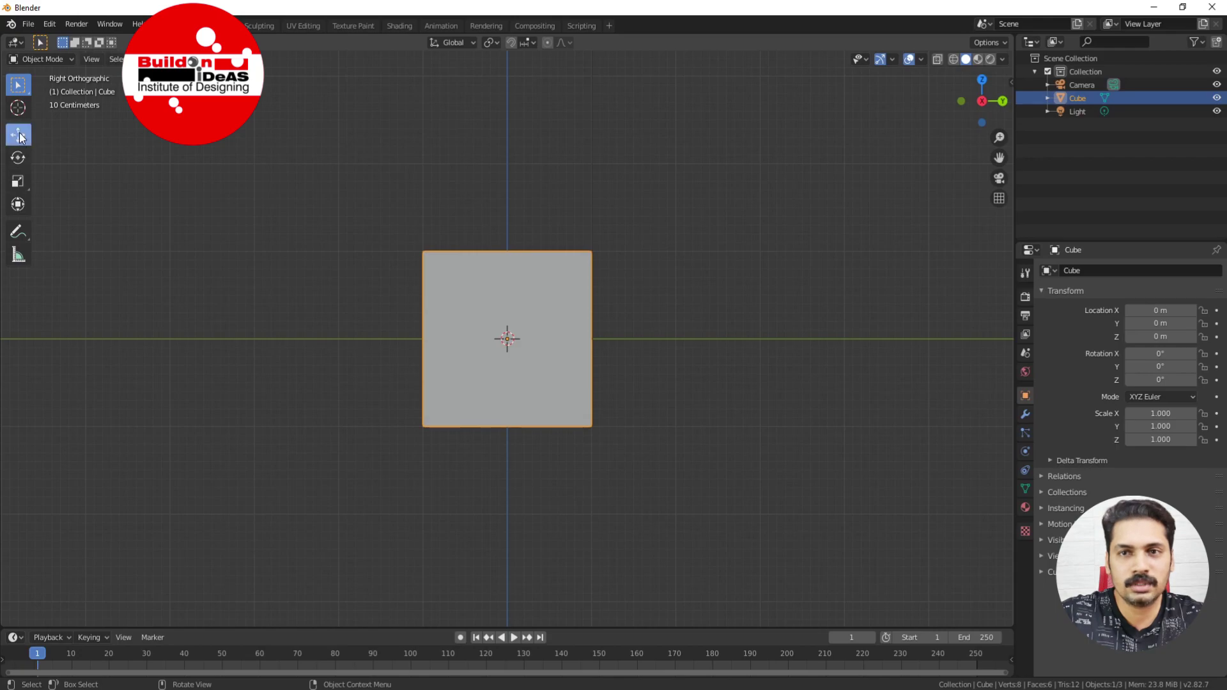
left_click(18, 157)
left_click(18, 181)
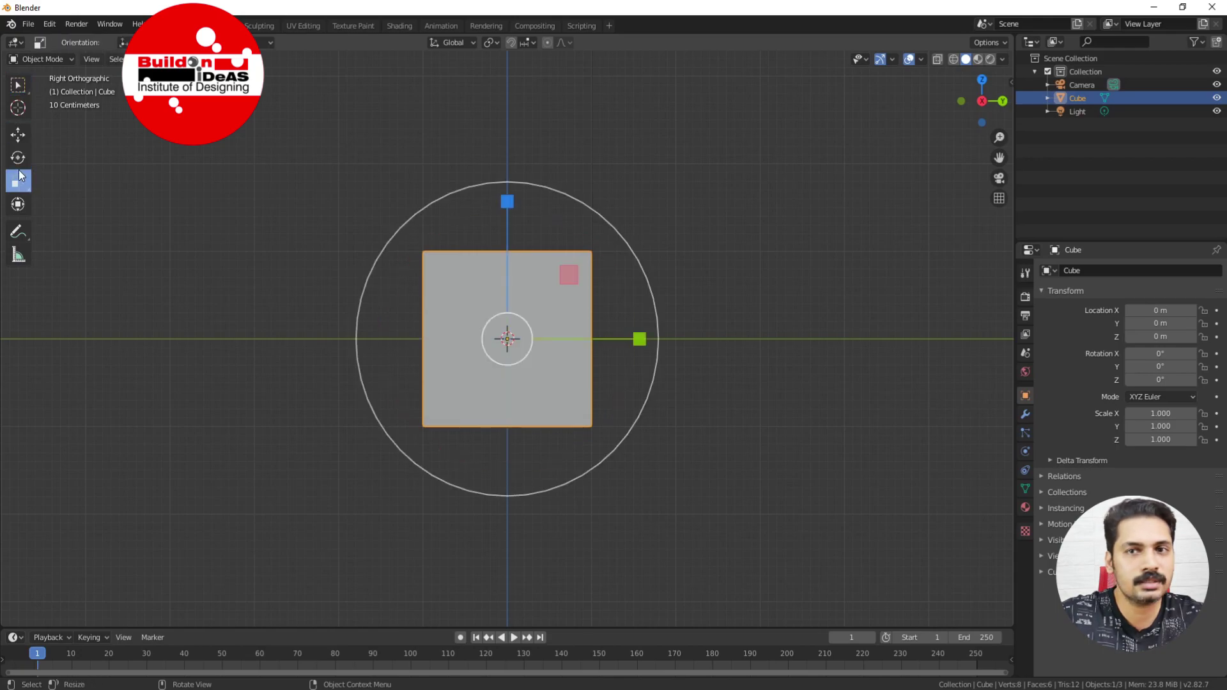
left_click(19, 136)
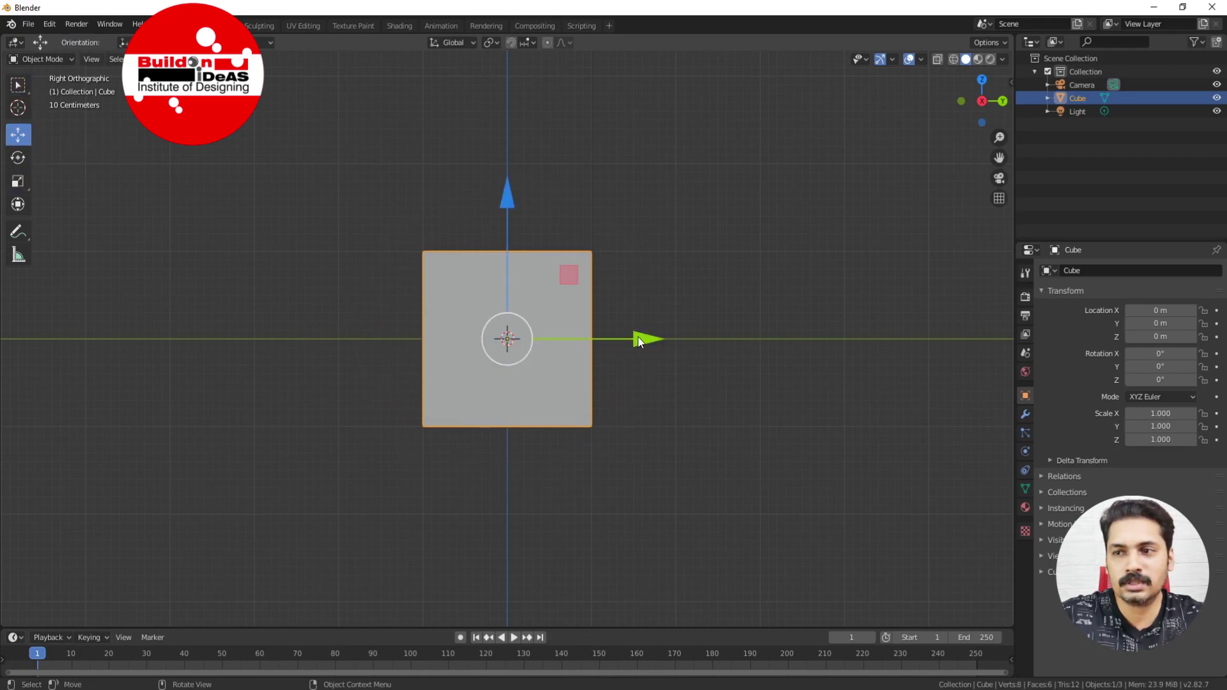
Drag the gizmo arrows to move the cube to X -0.11364, Y -0.20455, Z 0.36189 m.
scroll(614, 349, "down", 4)
mouse_move(625, 341)
left_mouse_down()
mouse_move(740, 343)
mouse_move(605, 338)
left_mouse_up()
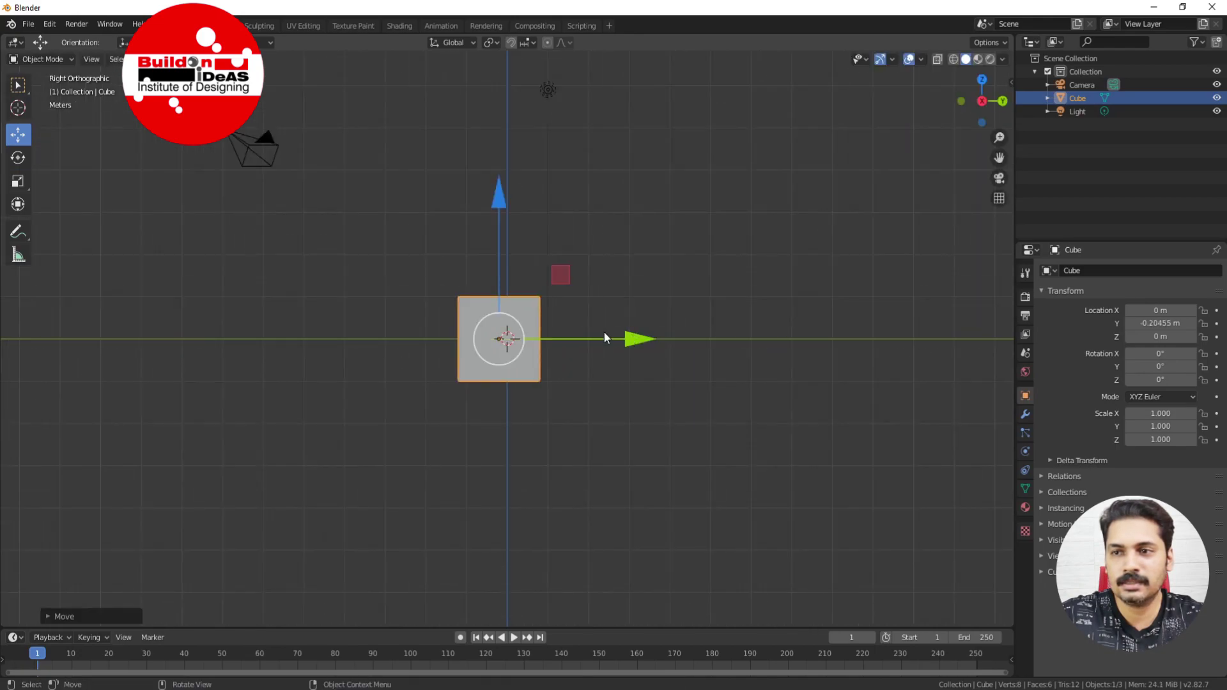
left_click_drag(499, 191, 499, 177)
middle_click_drag(581, 302, 623, 393)
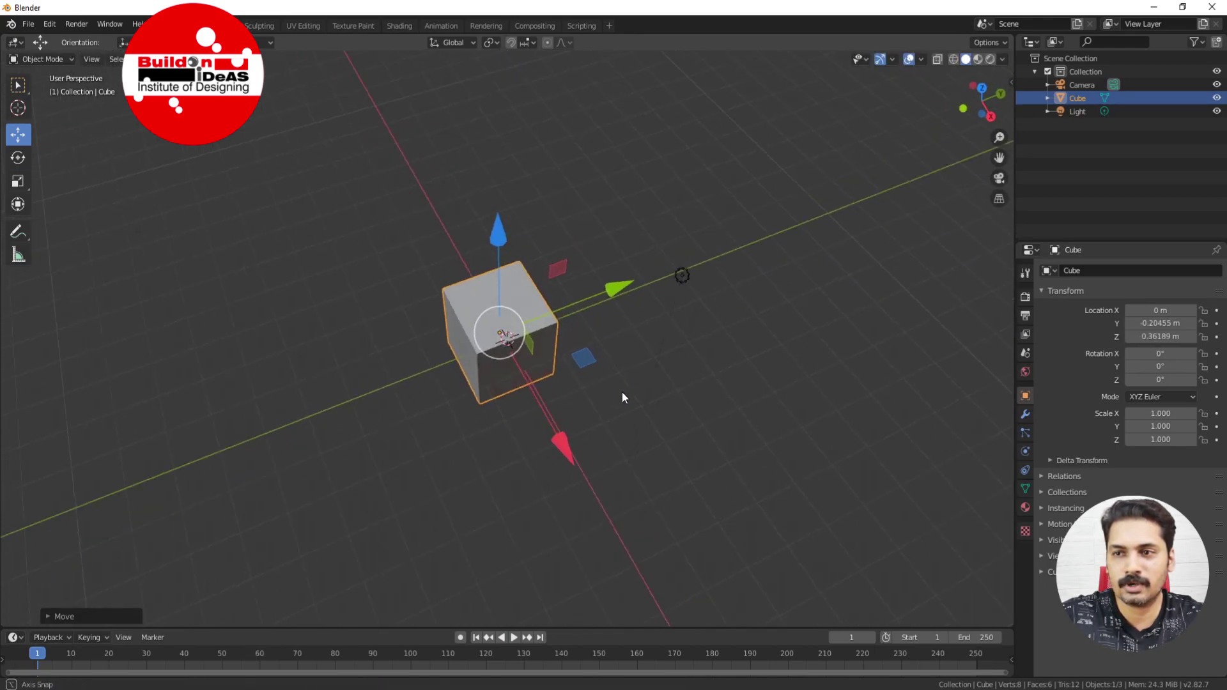
mouse_move(556, 440)
left_mouse_down()
mouse_move(572, 460)
mouse_move(554, 429)
left_mouse_up()
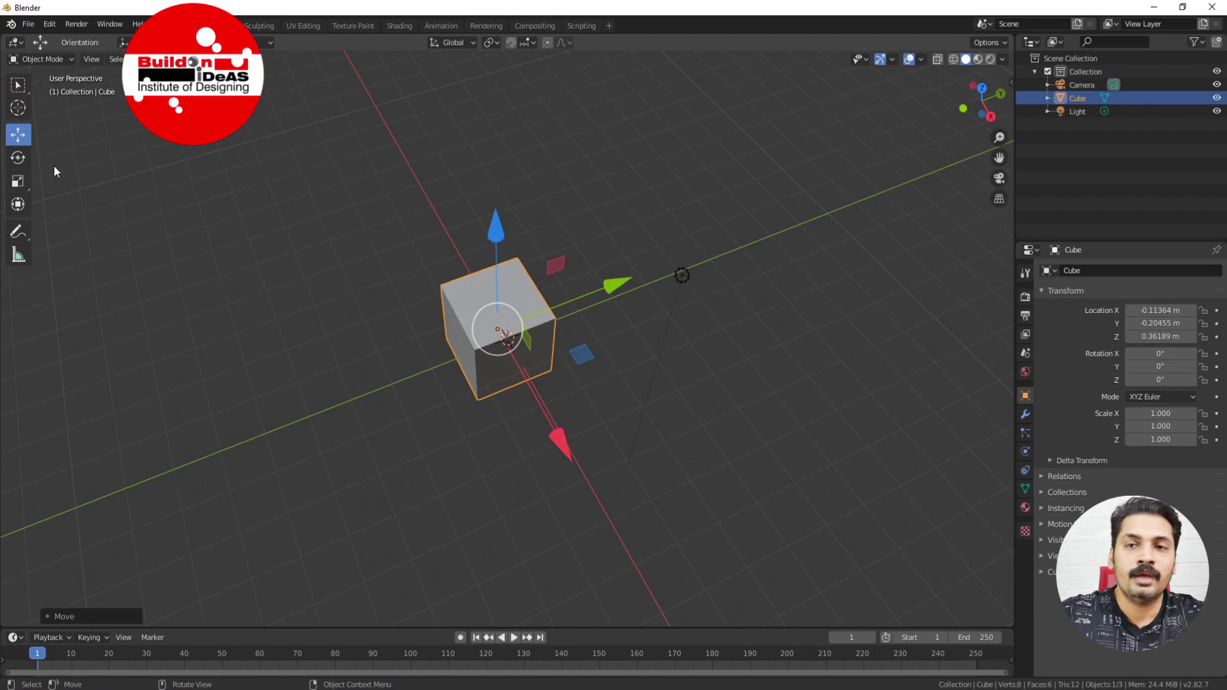
Rotate the cube with trackball and Y-ring drags to X 2.37°, Y 18.7°, Z -22°.
left_click(18, 157)
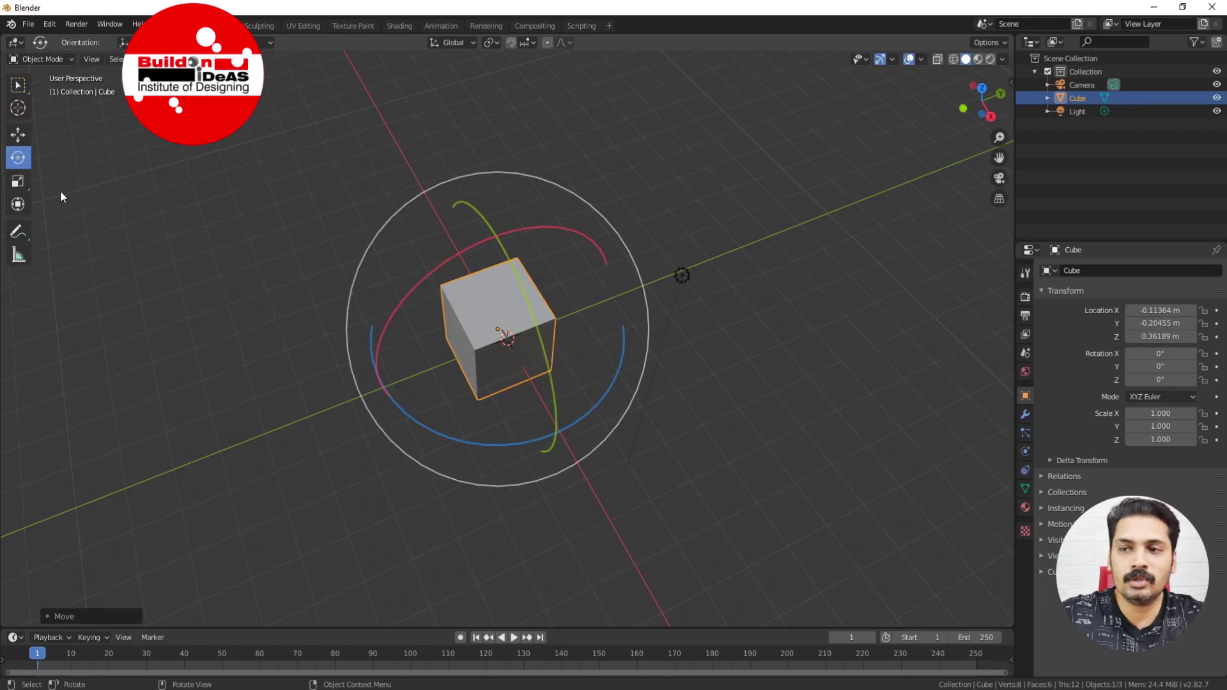
mouse_move(481, 441)
left_mouse_down()
mouse_move(625, 403)
mouse_move(455, 444)
mouse_move(486, 435)
left_mouse_up()
left_click_drag(503, 282, 477, 243)
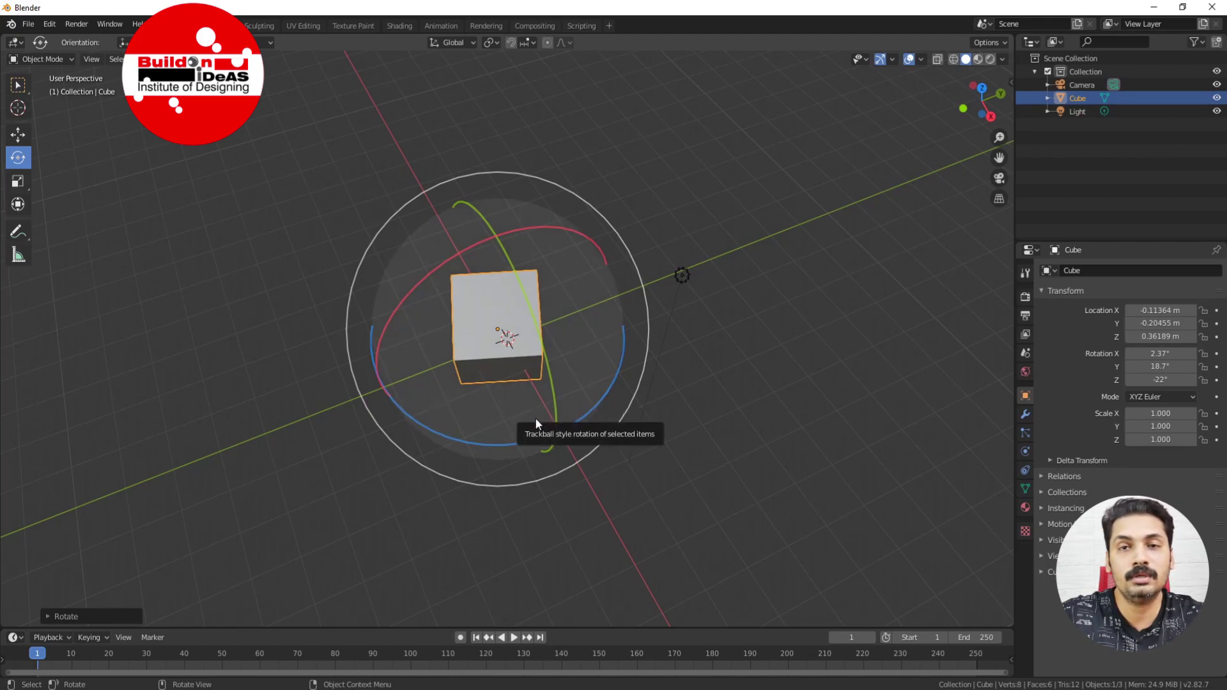
left_click(17, 182)
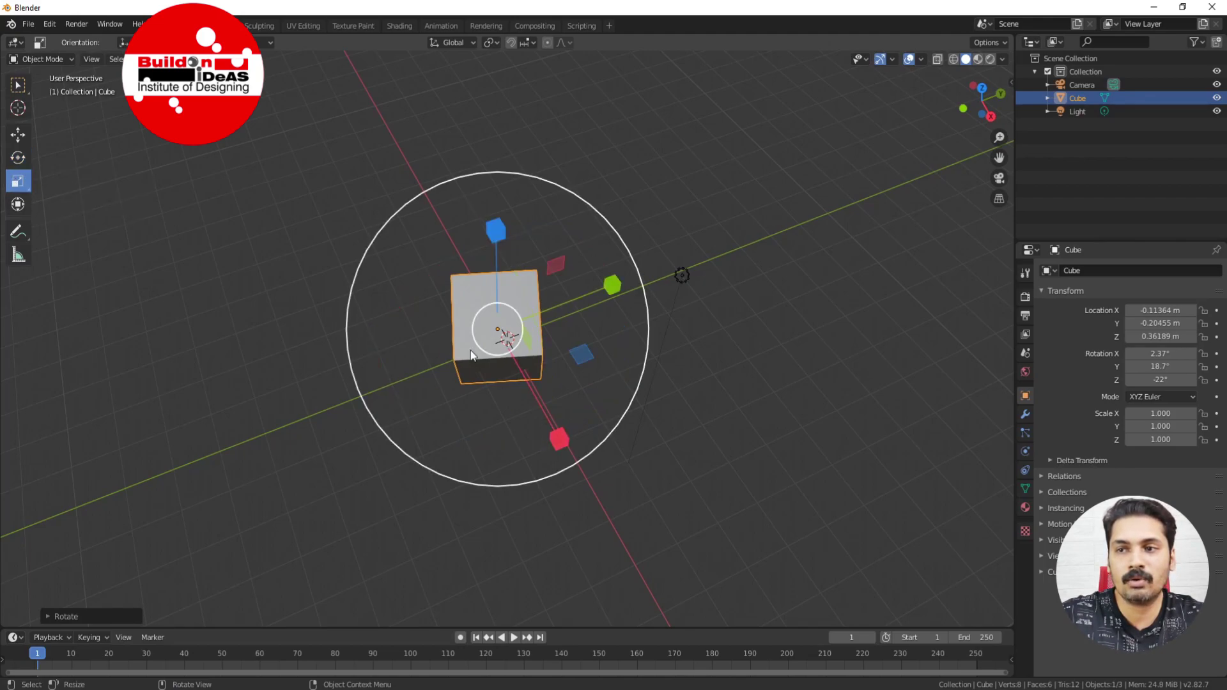
Scale the cube through zero until flipped, then clear its location, rotation and scale.
left_click_drag(441, 334, 607, 285)
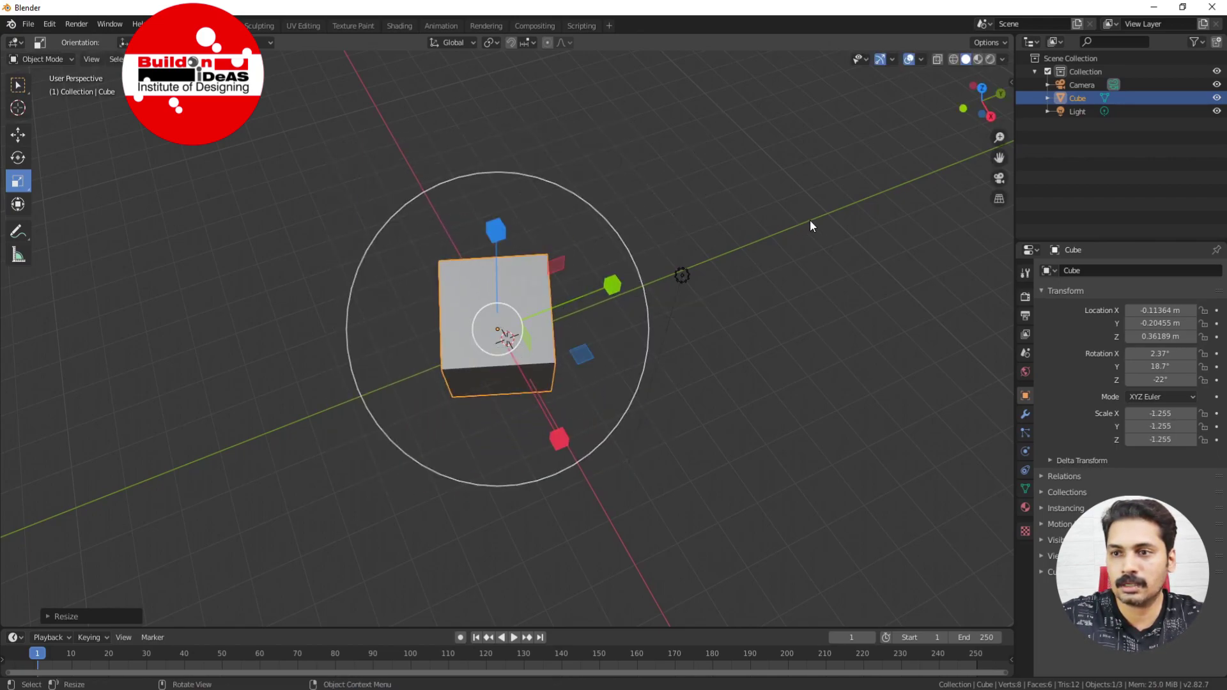
key("alt+r")
key("alt+s")
key("alt+g")
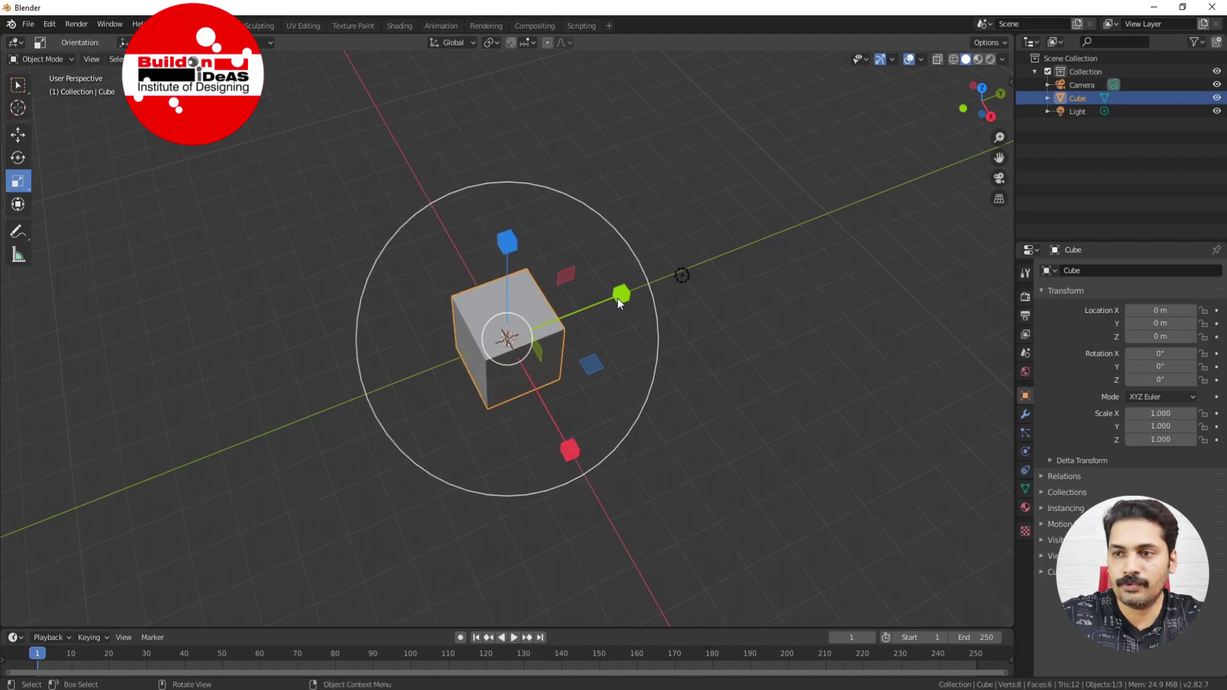
Stretch the cube to Y 3.816, X 2.459, Z 2.803, then undo back to 1.000 scale.
left_click_drag(620, 294, 829, 249)
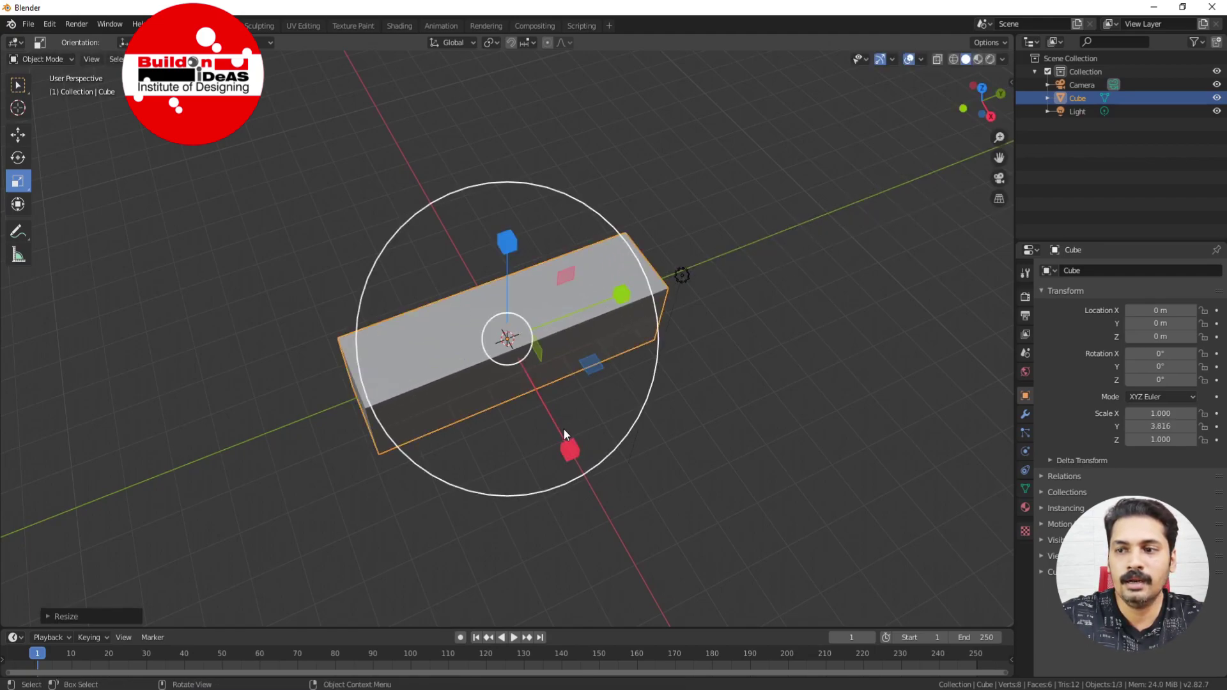
left_click_drag(568, 448, 611, 438)
left_click_drag(506, 251, 569, 75)
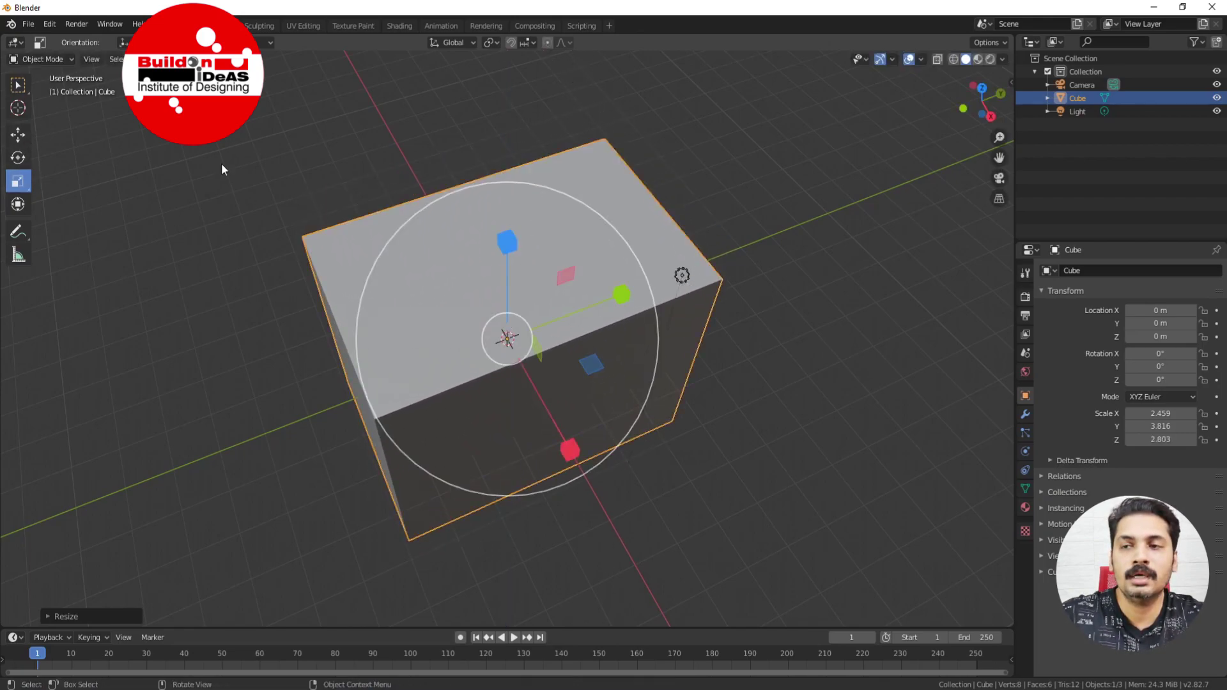
key("ctrl+z")
key("ctrl+z")
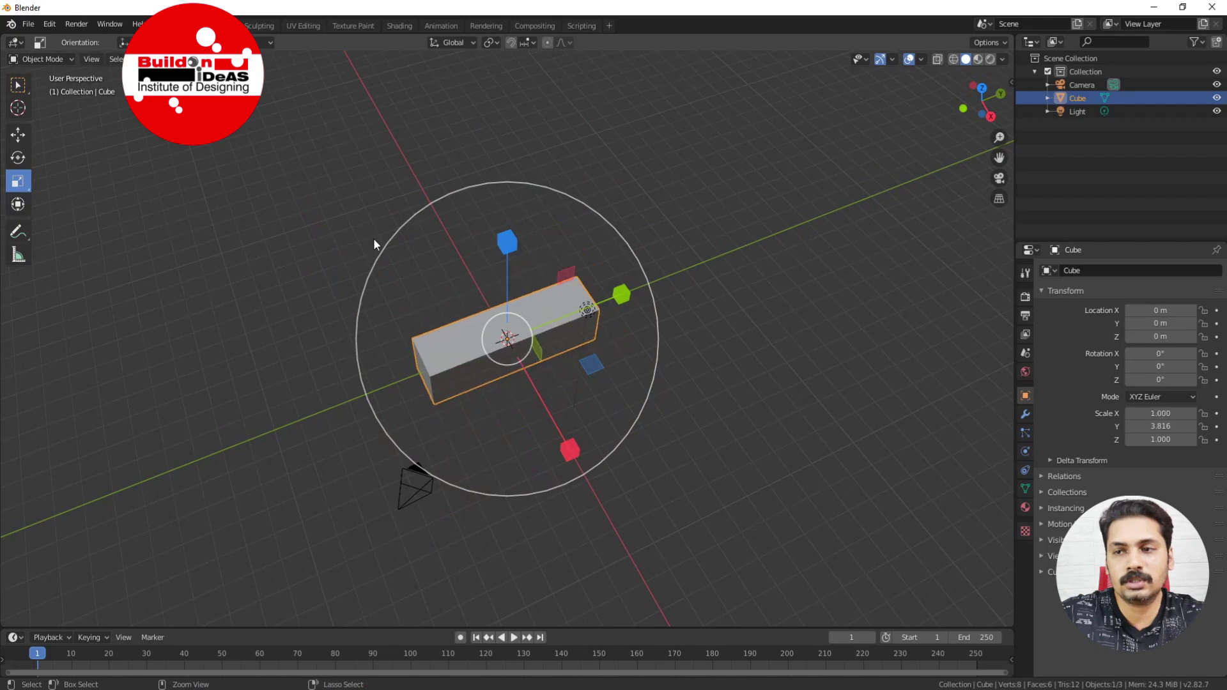
key("ctrl+z")
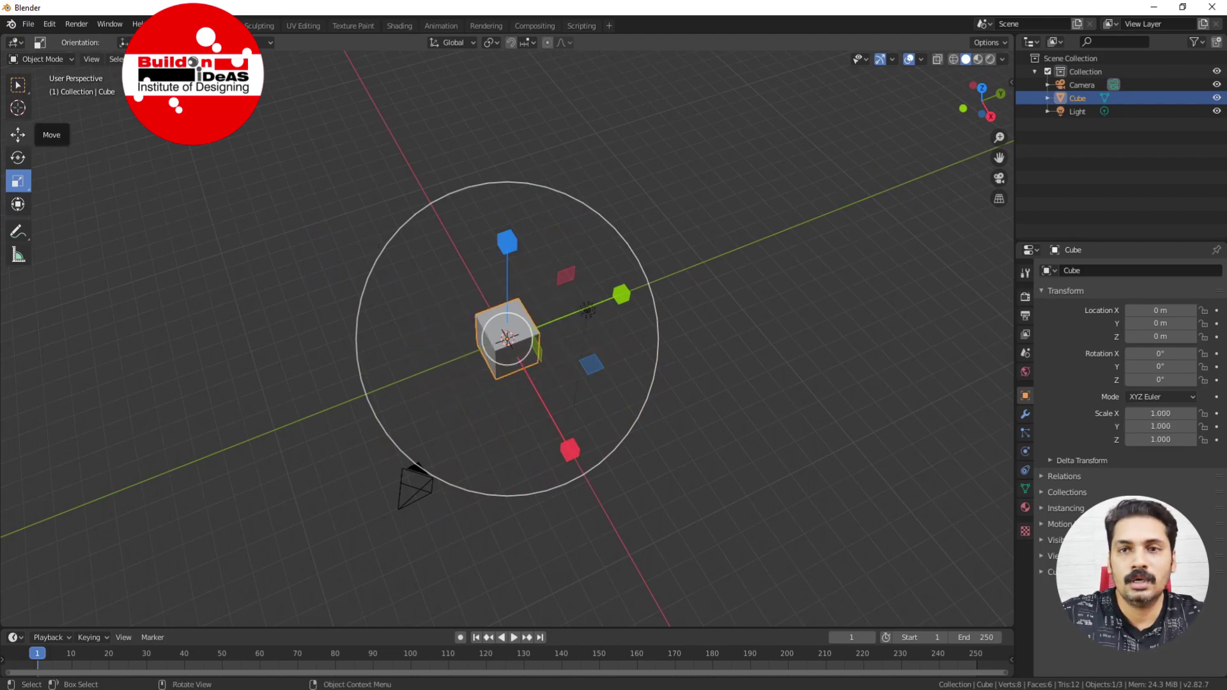
left_click(18, 84)
Select the cube and grab it, trying X and Y constraints before raising it to Z 0.24734 m.
left_click(391, 274)
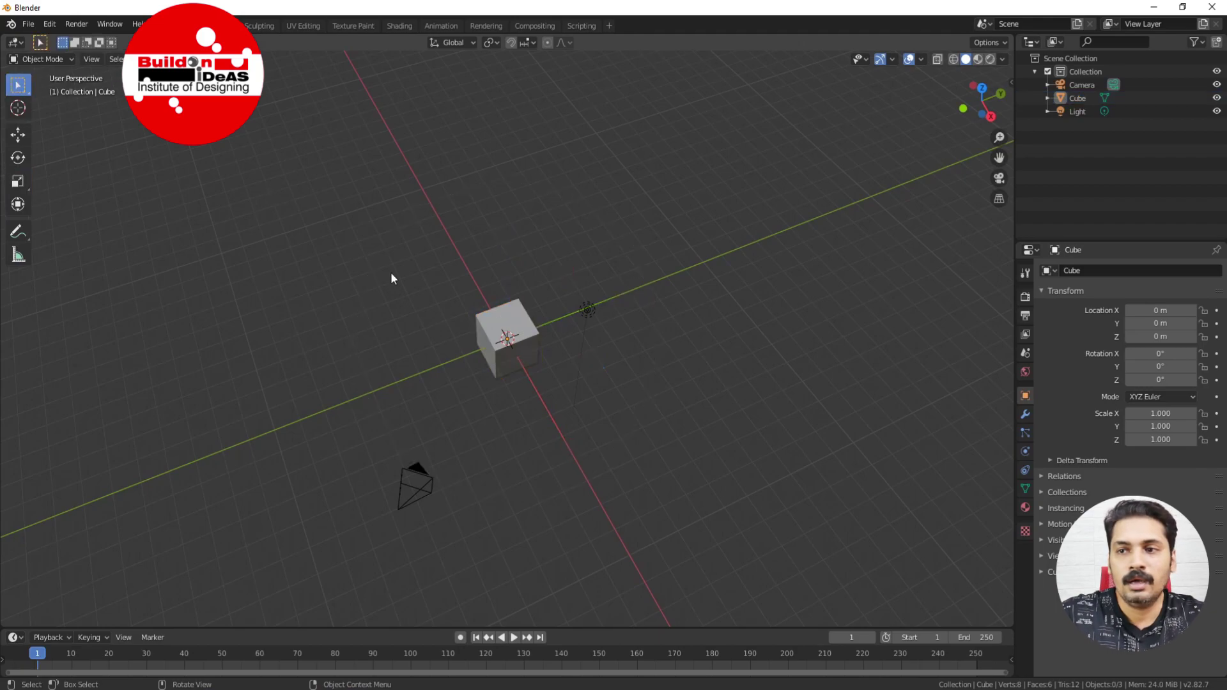
scroll(431, 295, "up", 6)
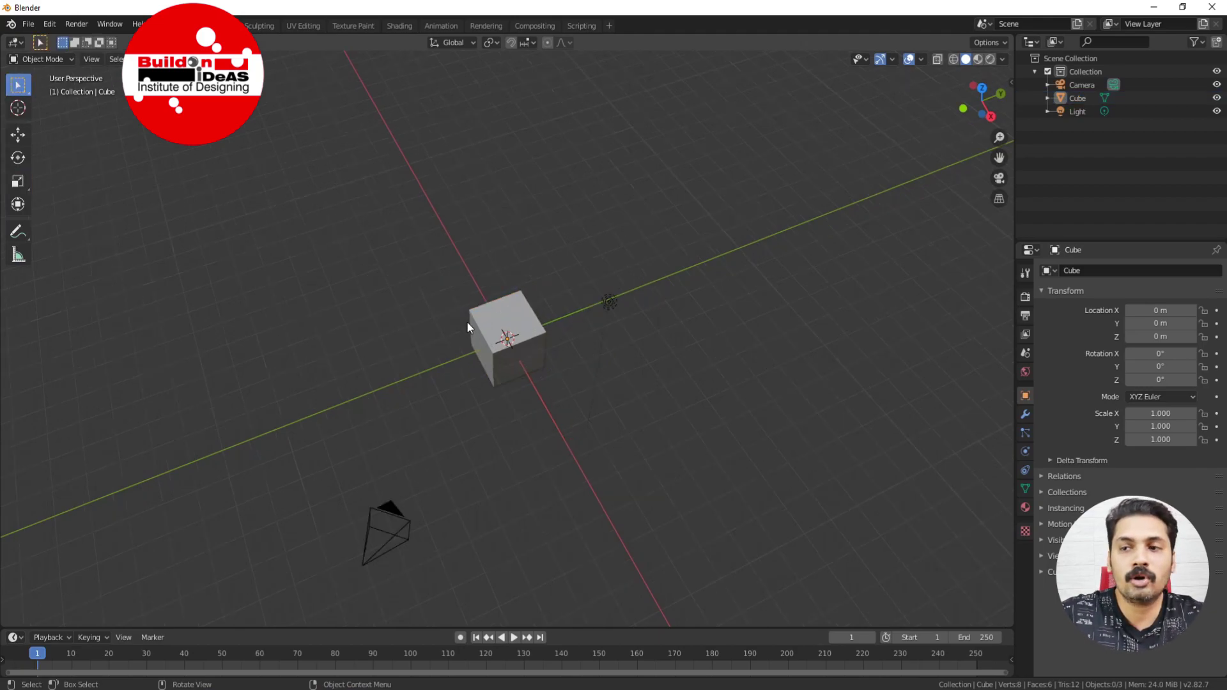
left_click(450, 310)
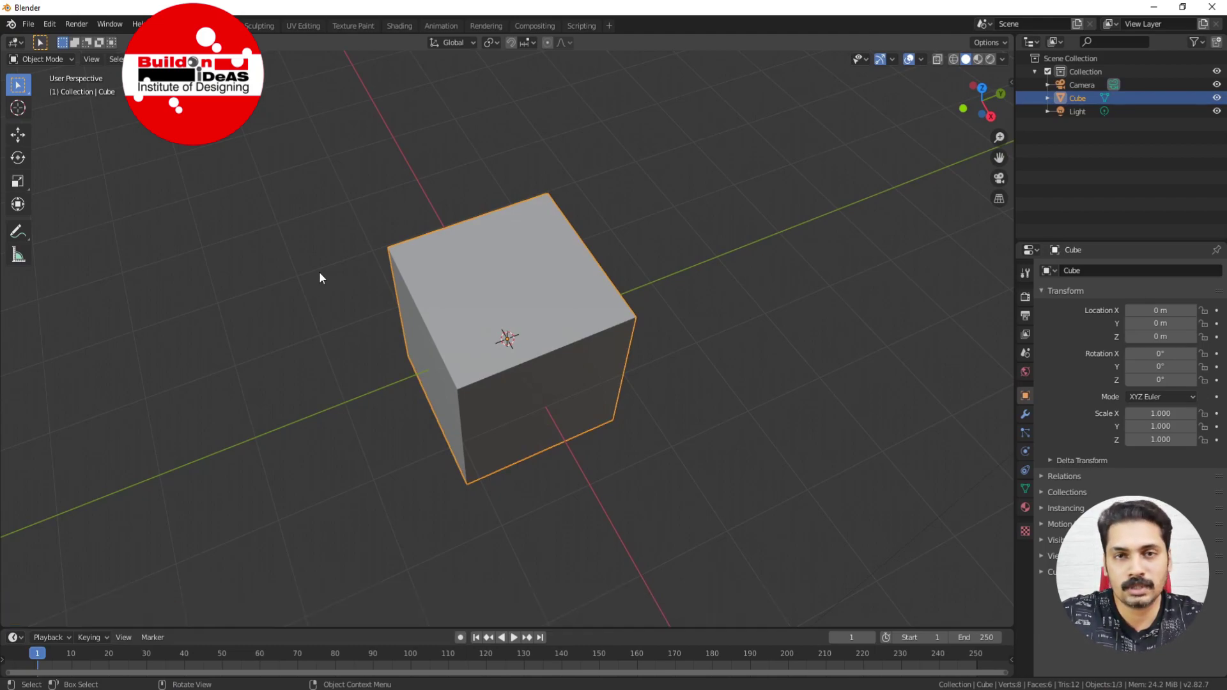
key("g")
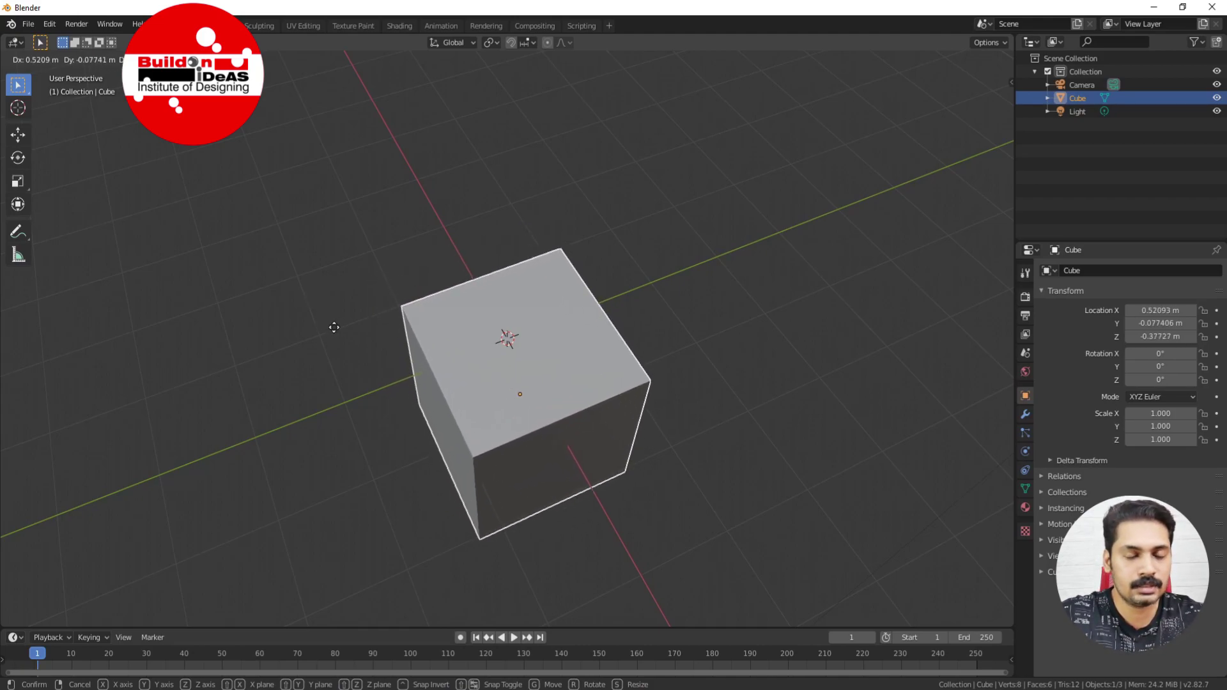
key("x")
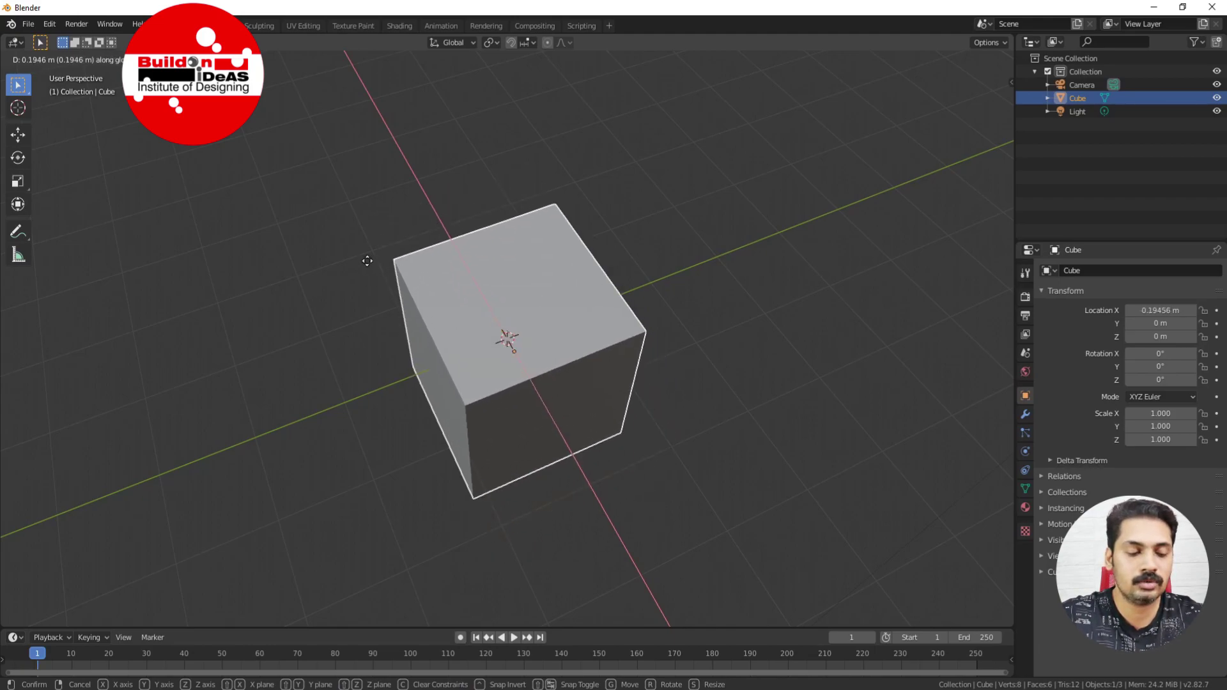
key("y")
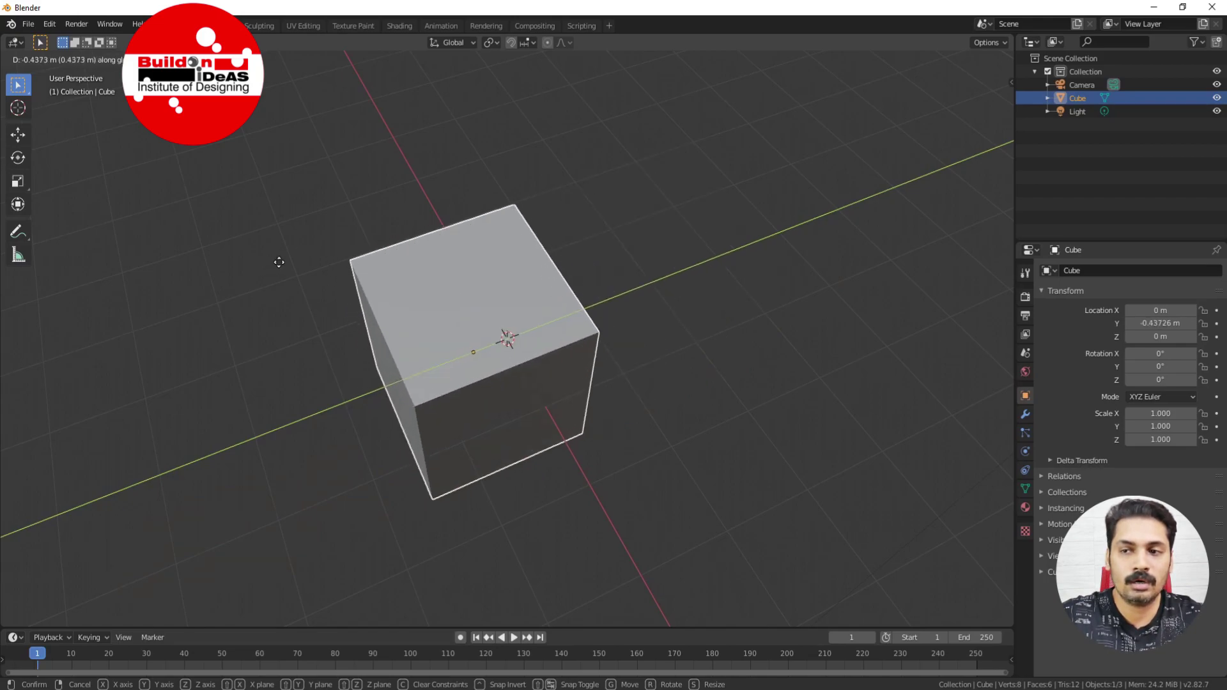
key("z")
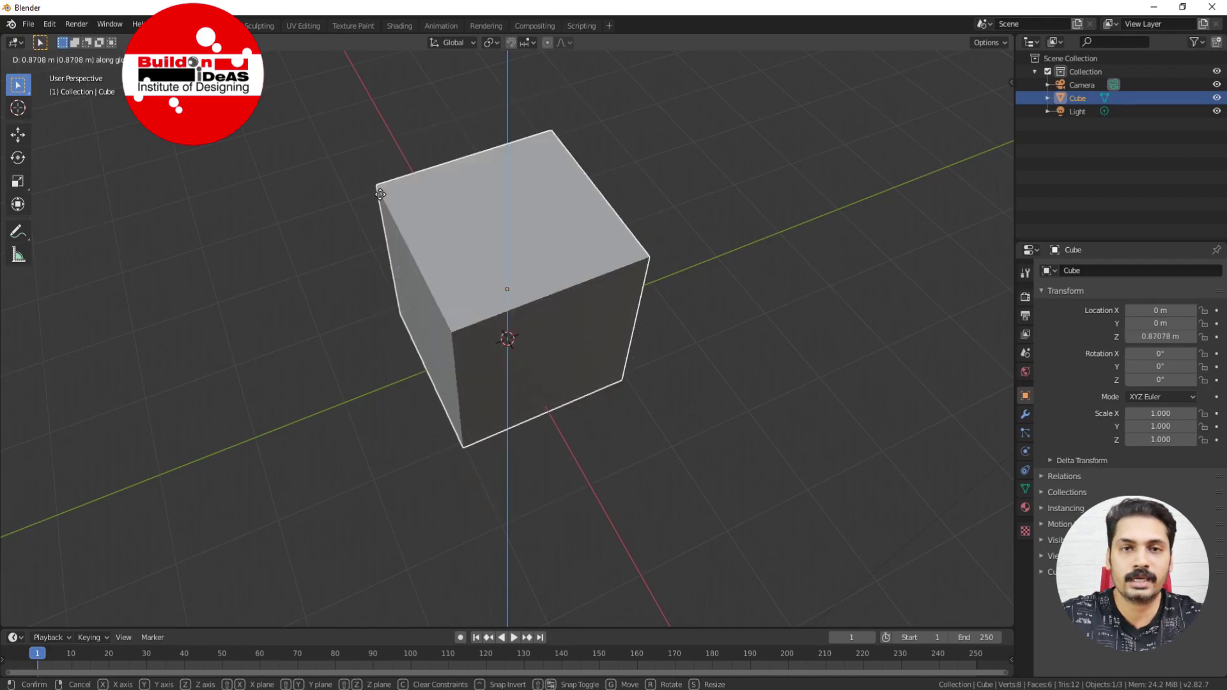
left_click(369, 259)
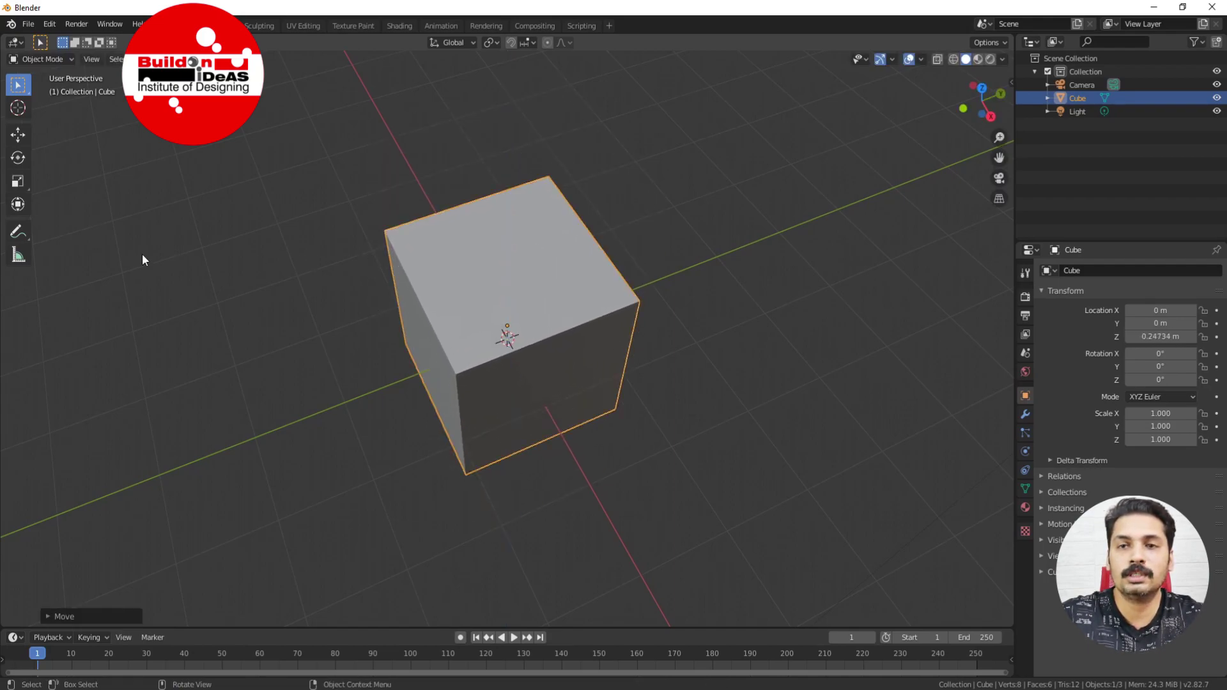
left_click(17, 158)
left_click(215, 220)
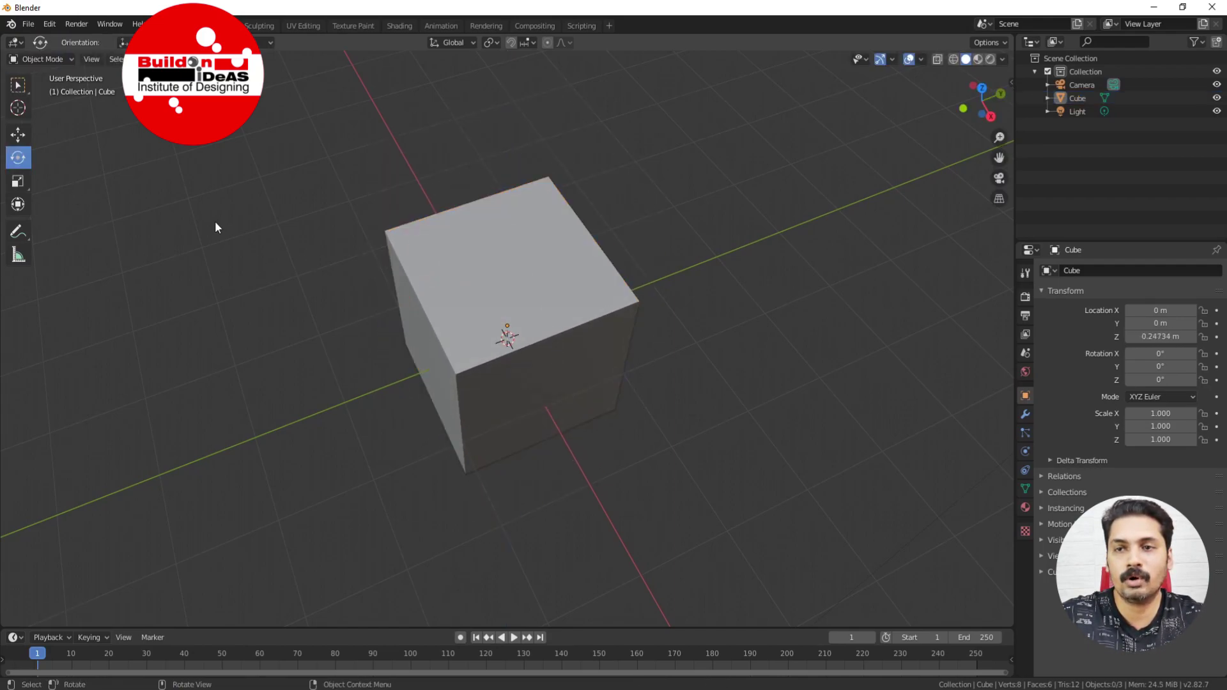
left_click(17, 84)
left_click(396, 263)
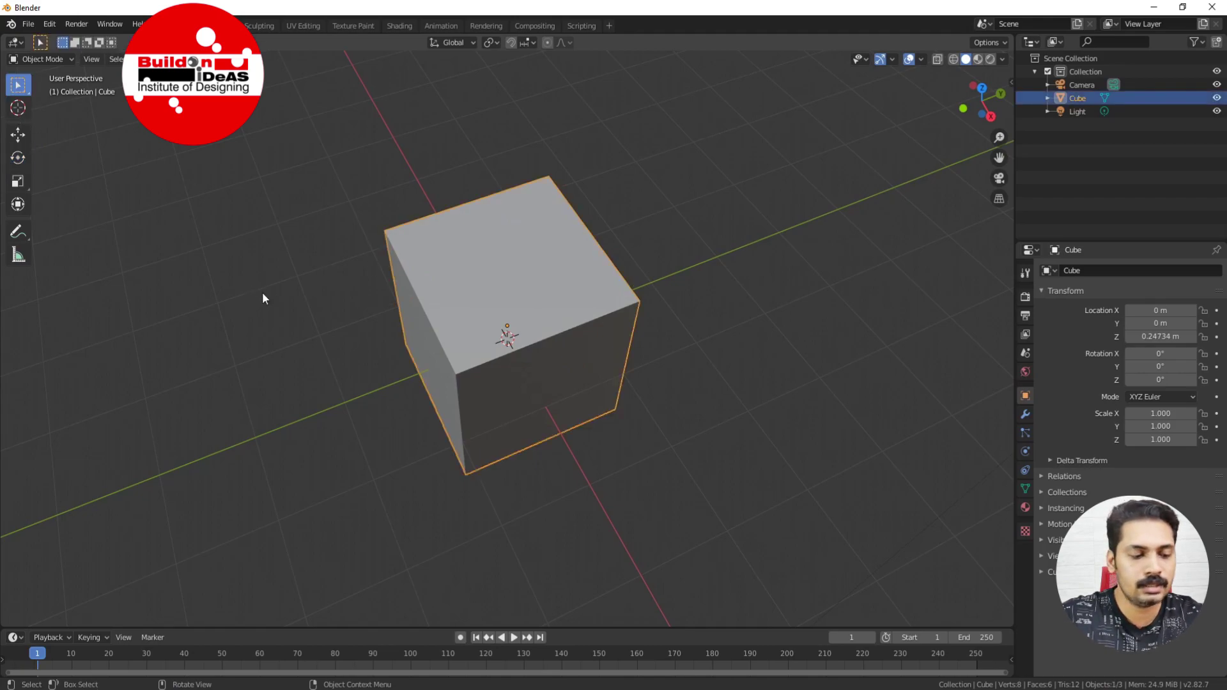
key("r")
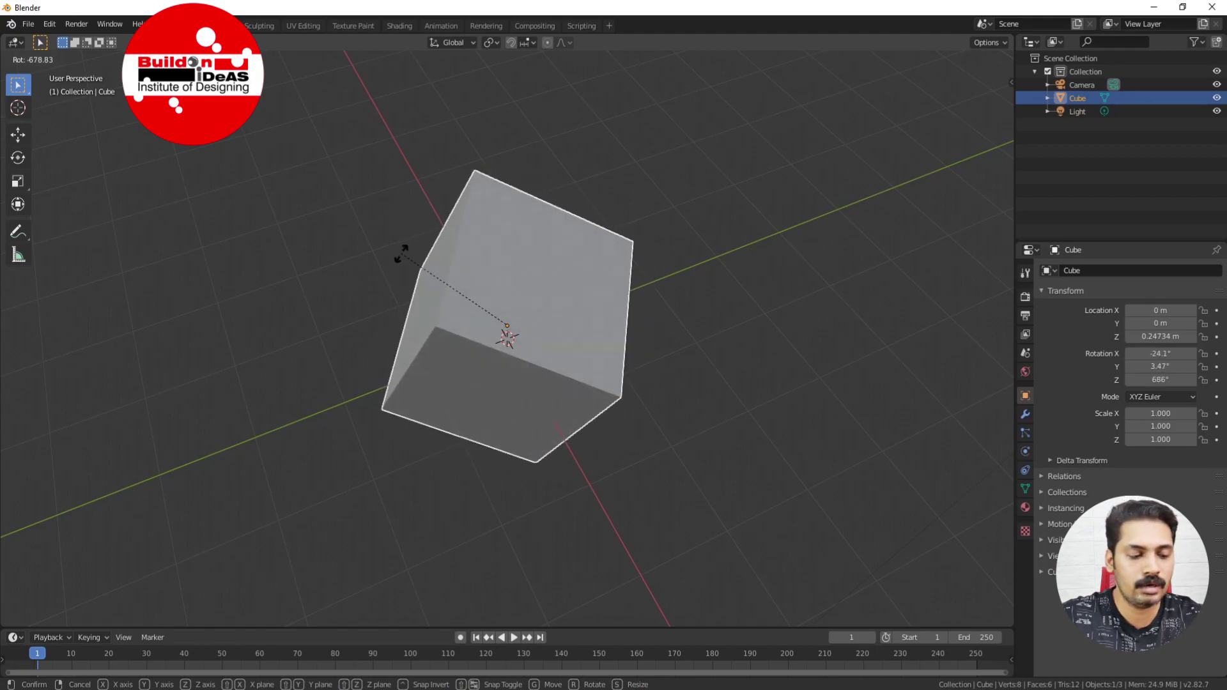
key("x")
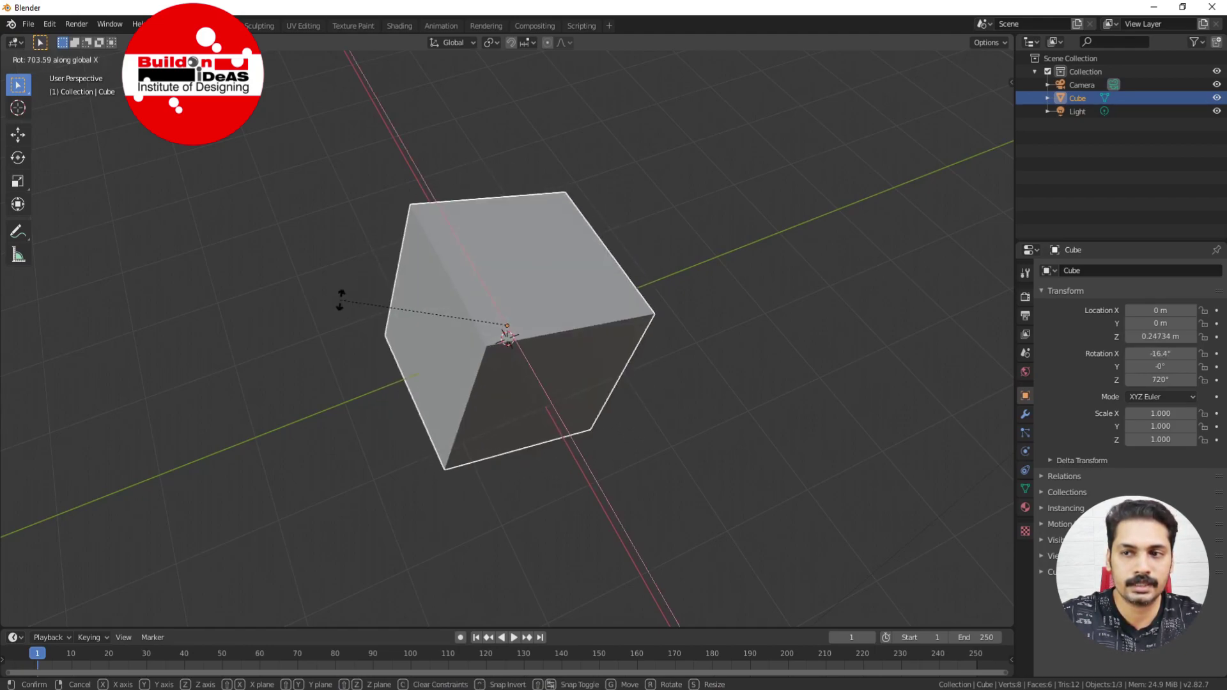
key("y")
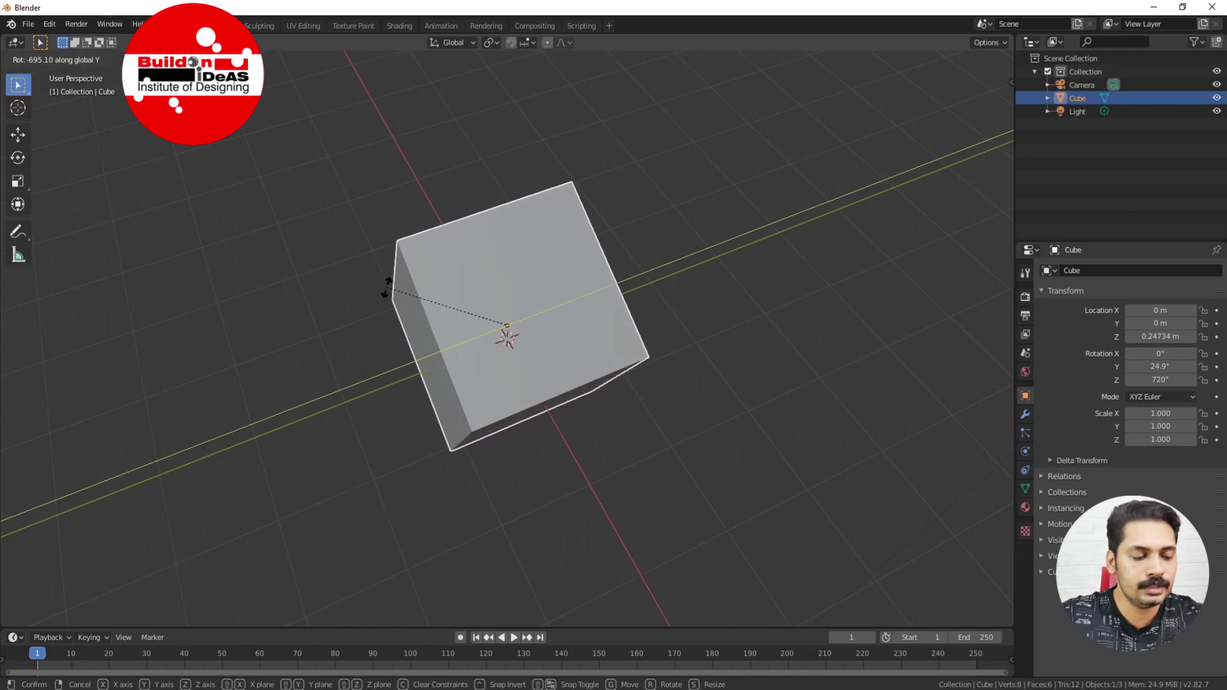
key("z")
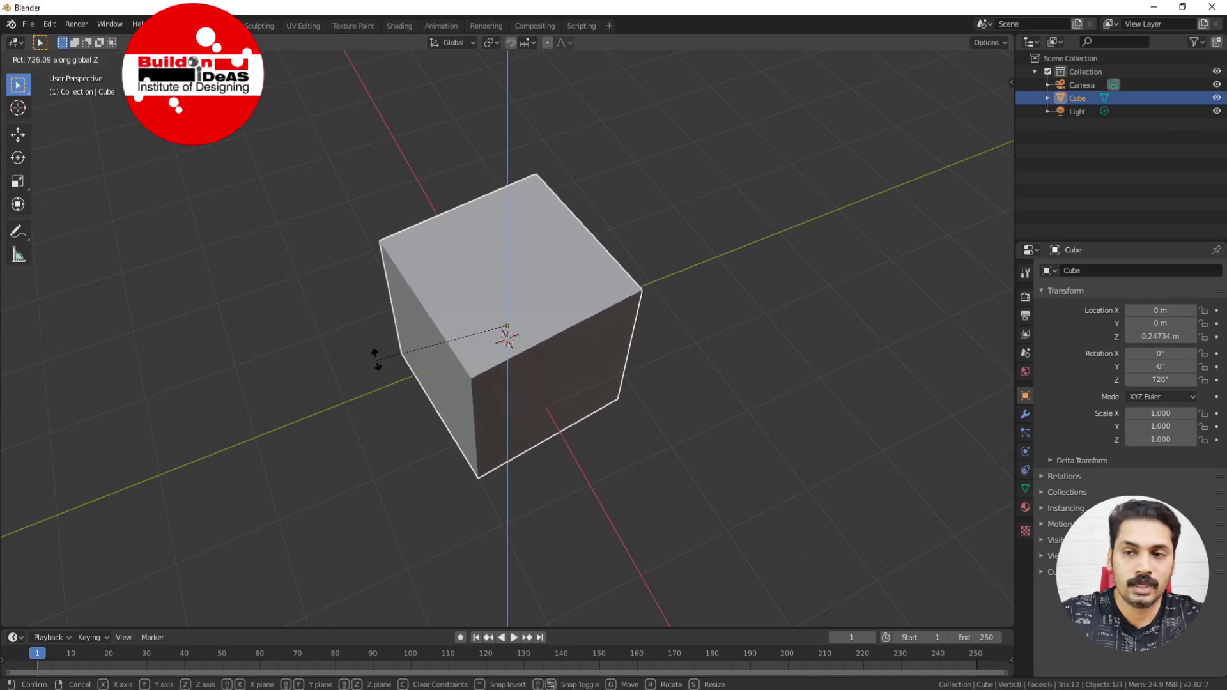
key("Escape")
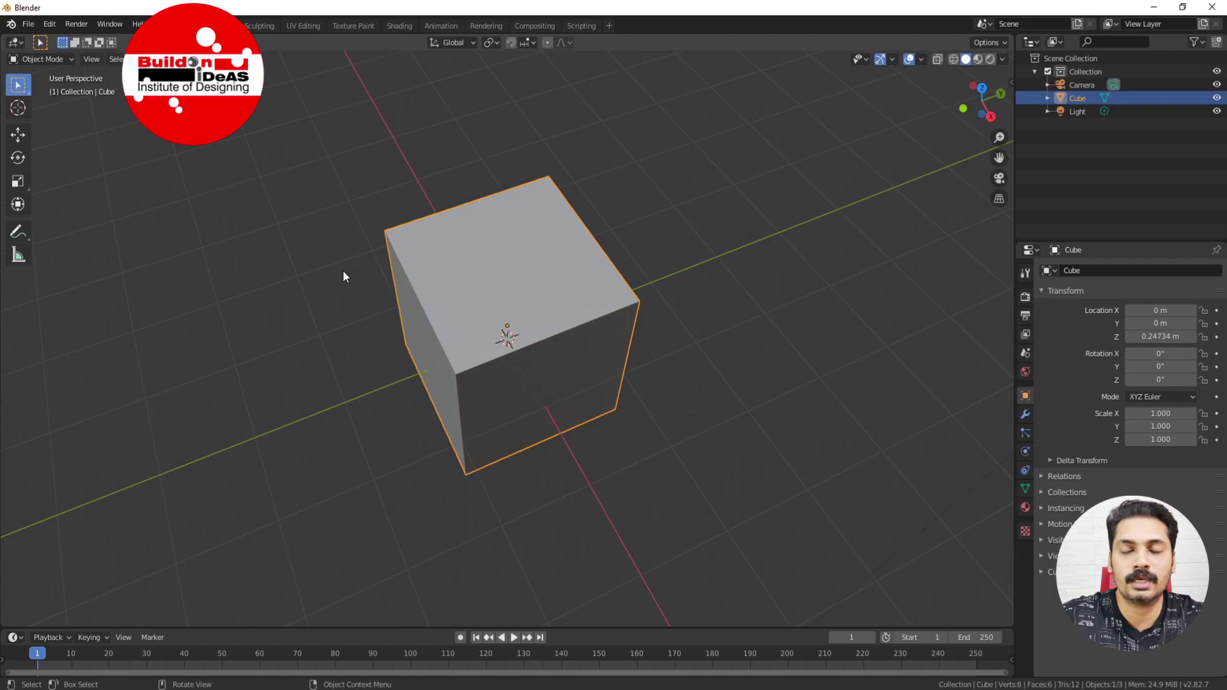
key("s")
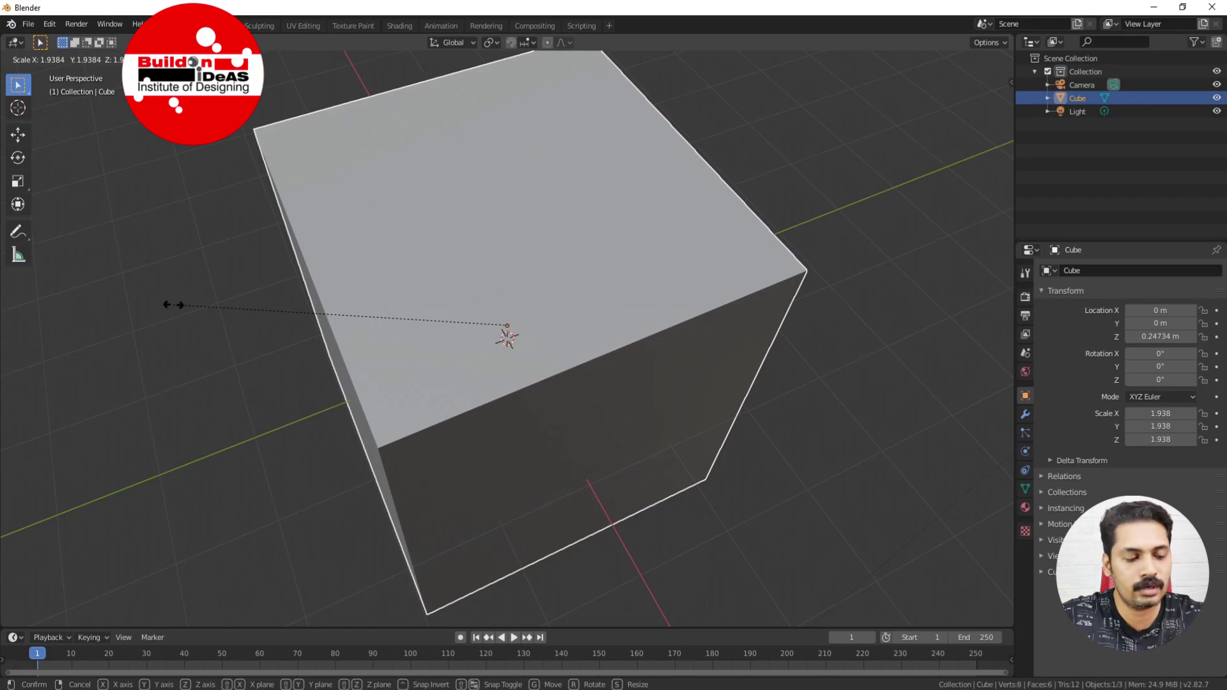
key("x")
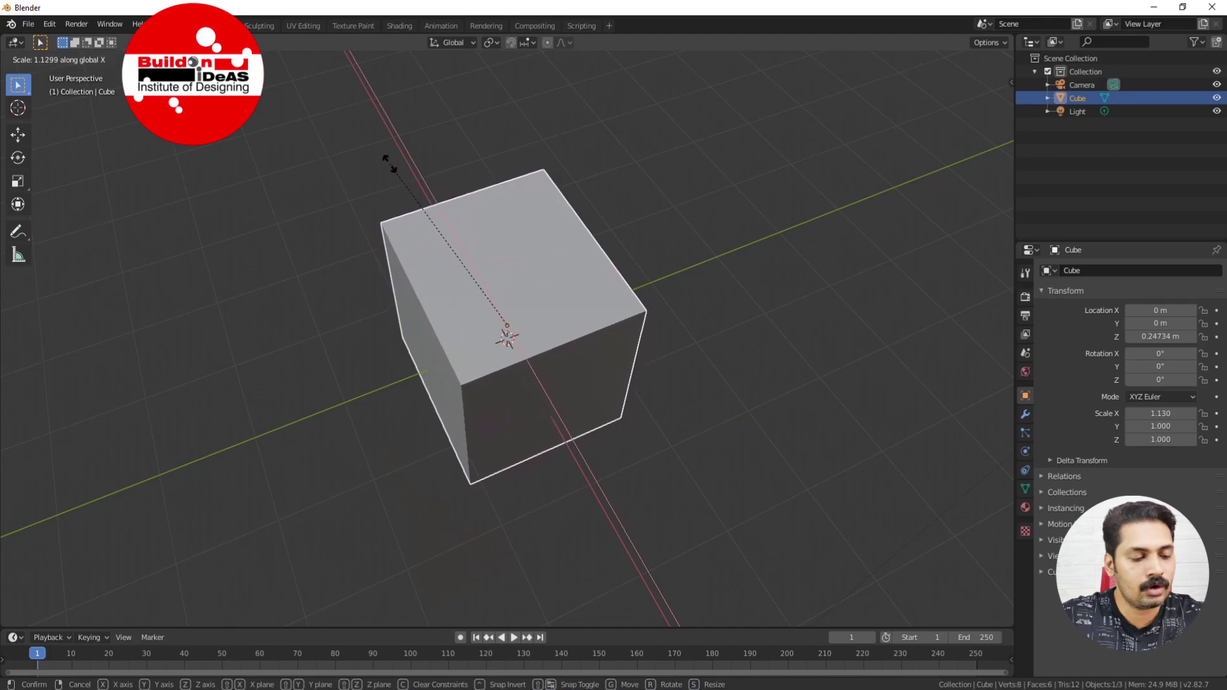
key("y")
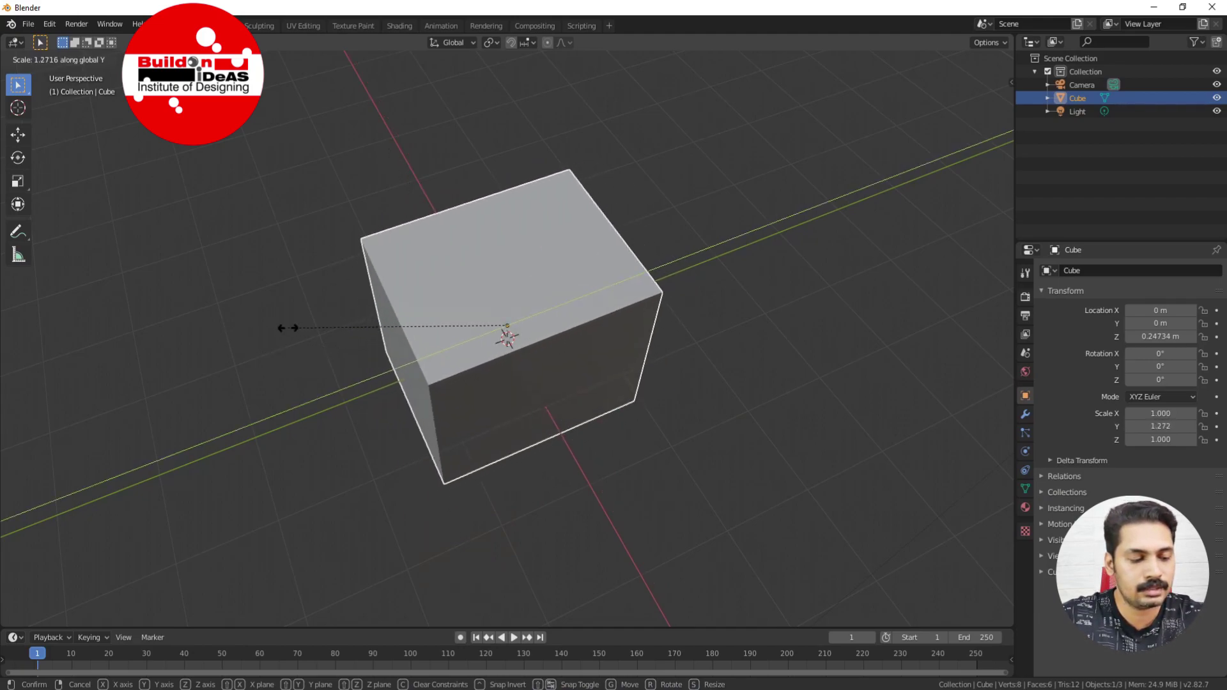
key("z")
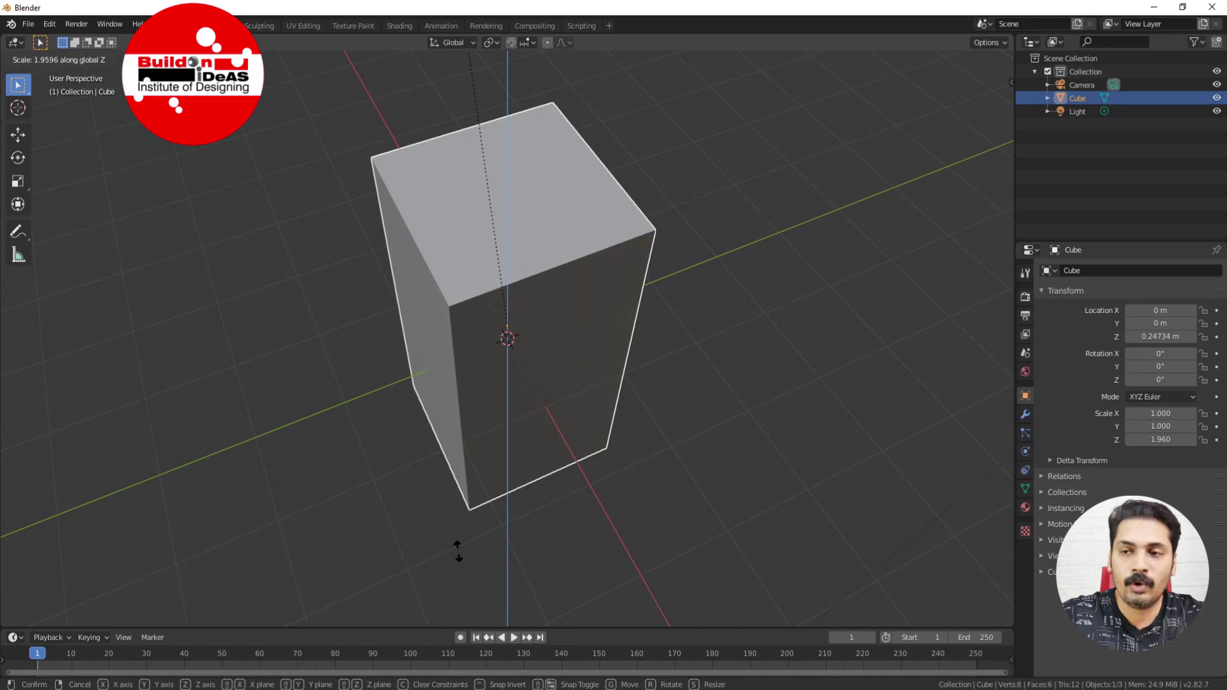
key("Escape")
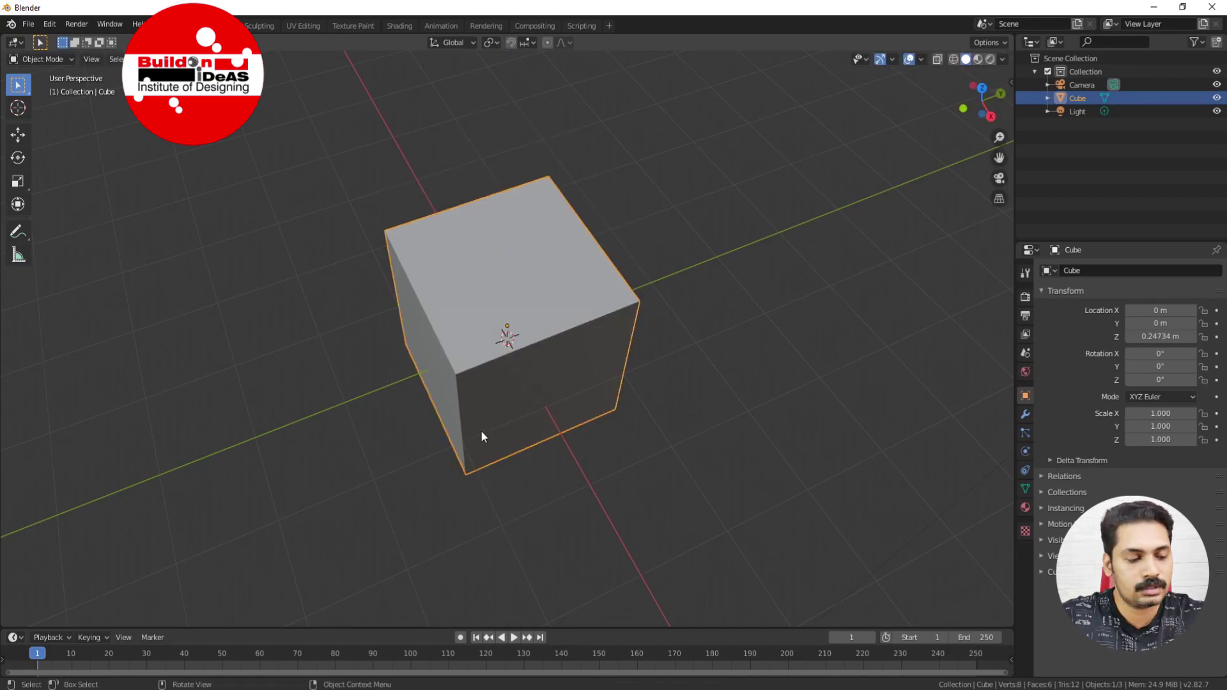
Start scaling the cube with Z locked via Shift+Z, then cancel it.
key("s")
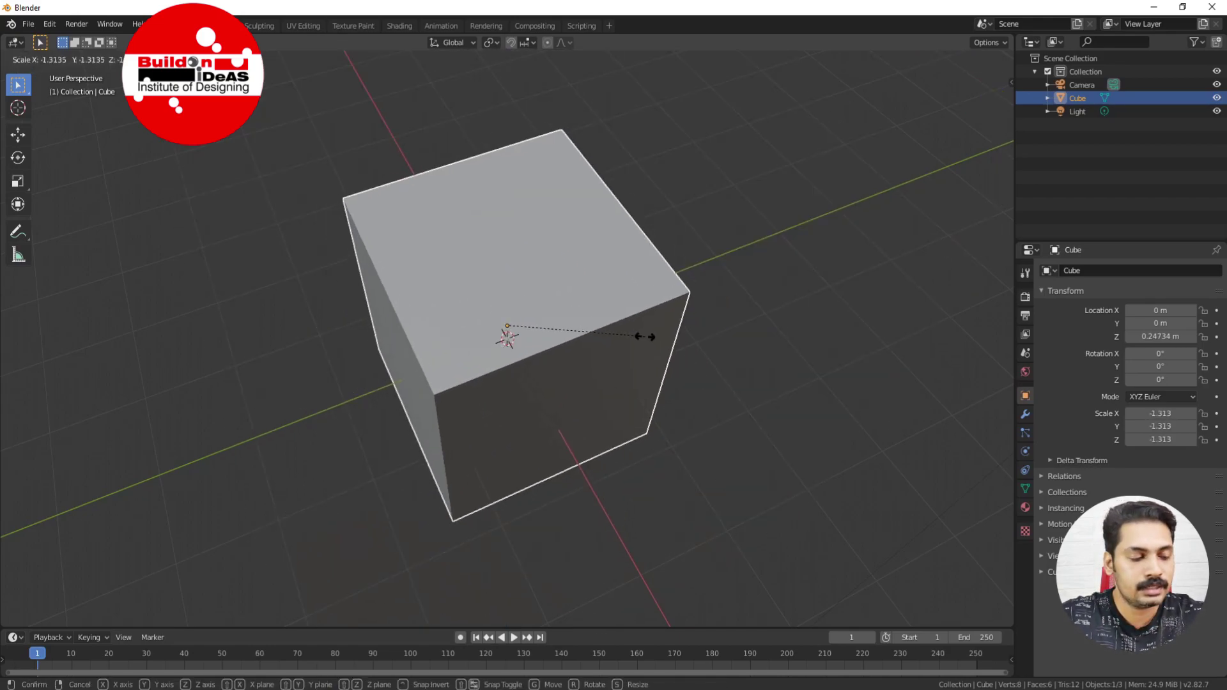
key("shift+z")
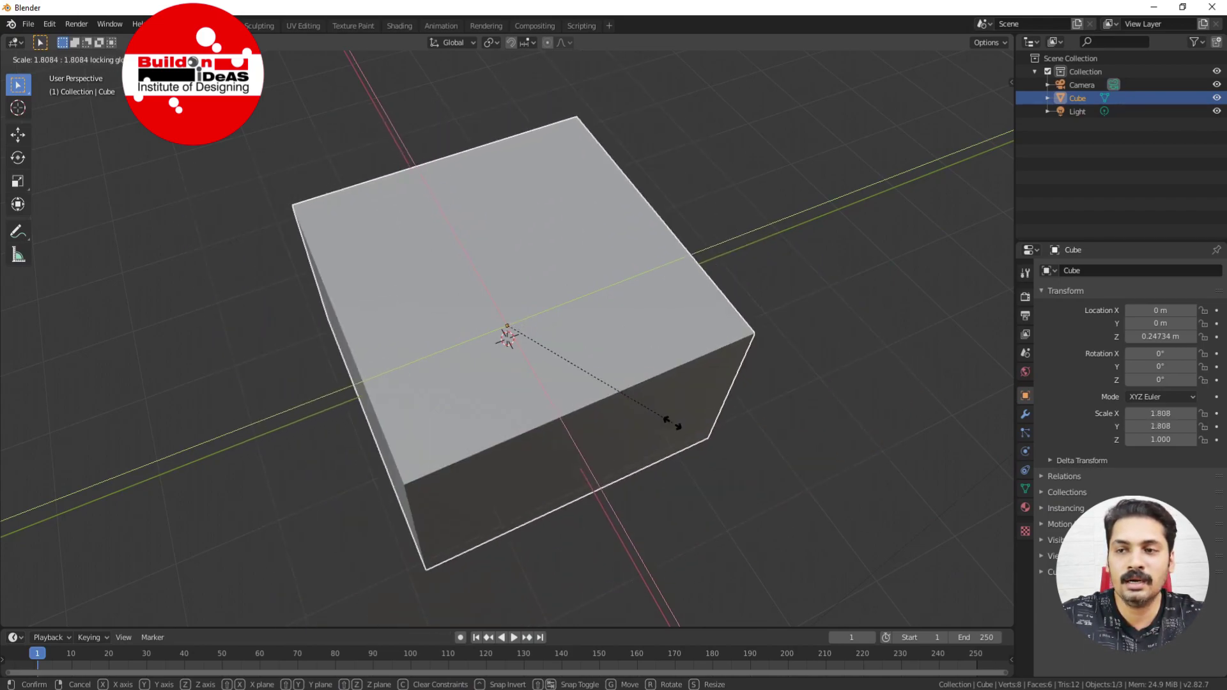
key("Escape")
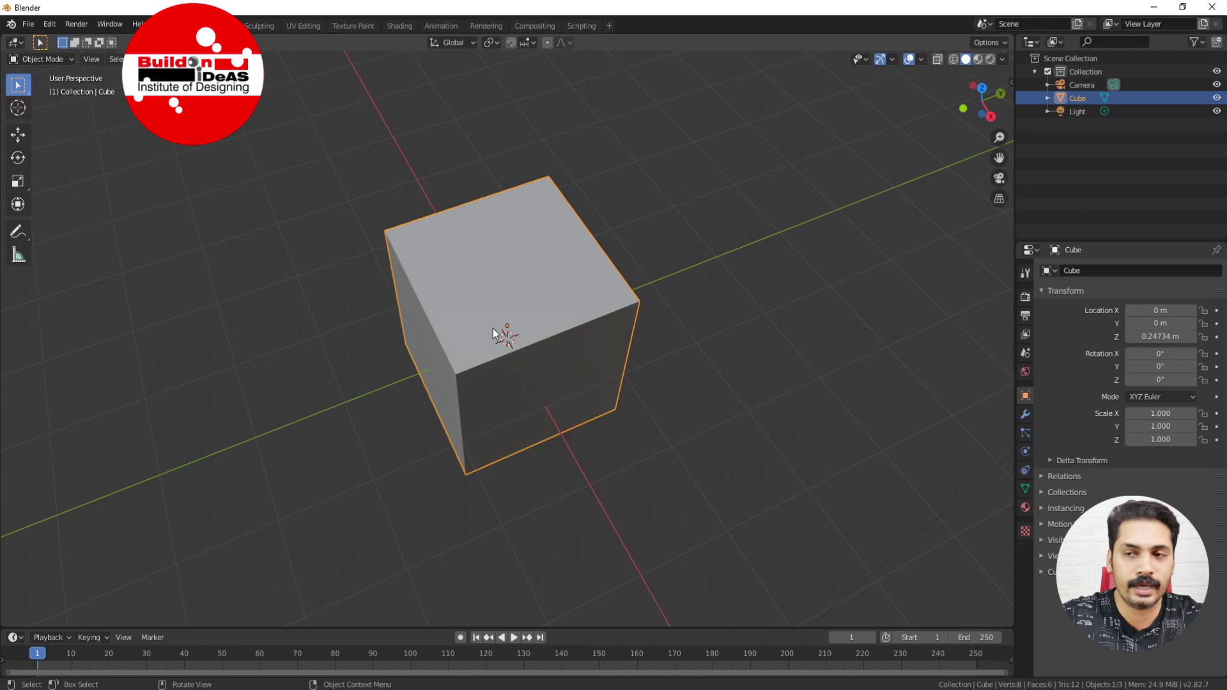
Scale the cube with Y locked via Shift+Y, bringing X and Z to about -2.75.
key("s")
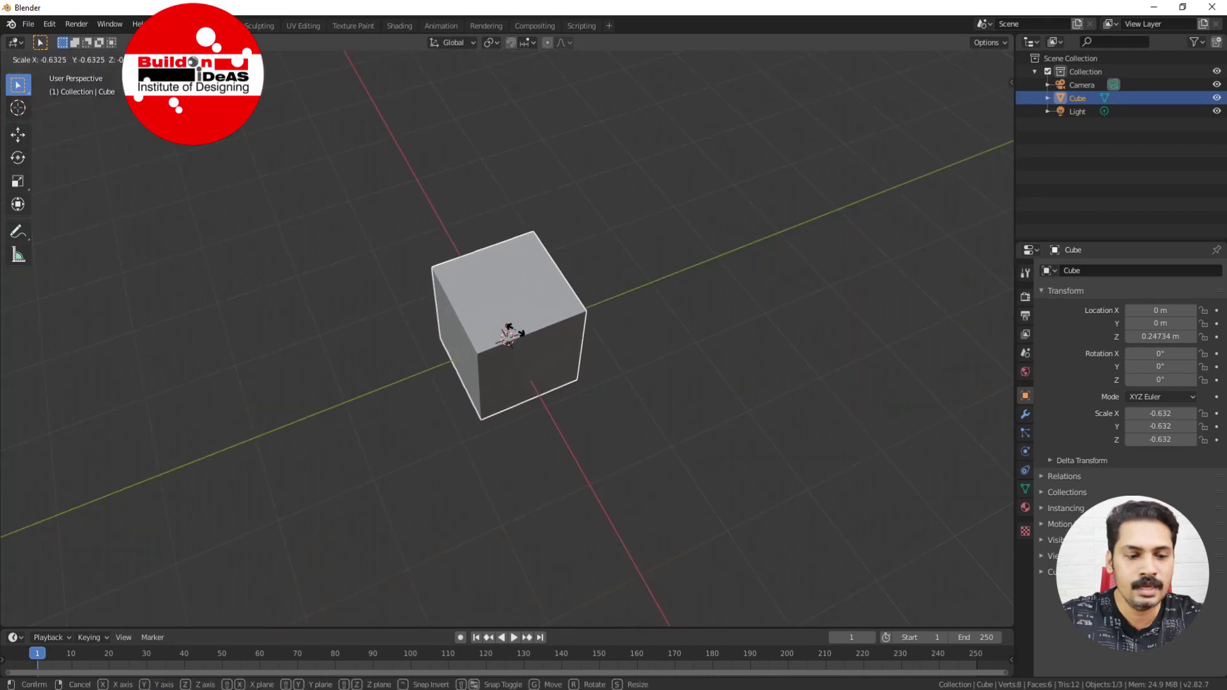
key("shift+x")
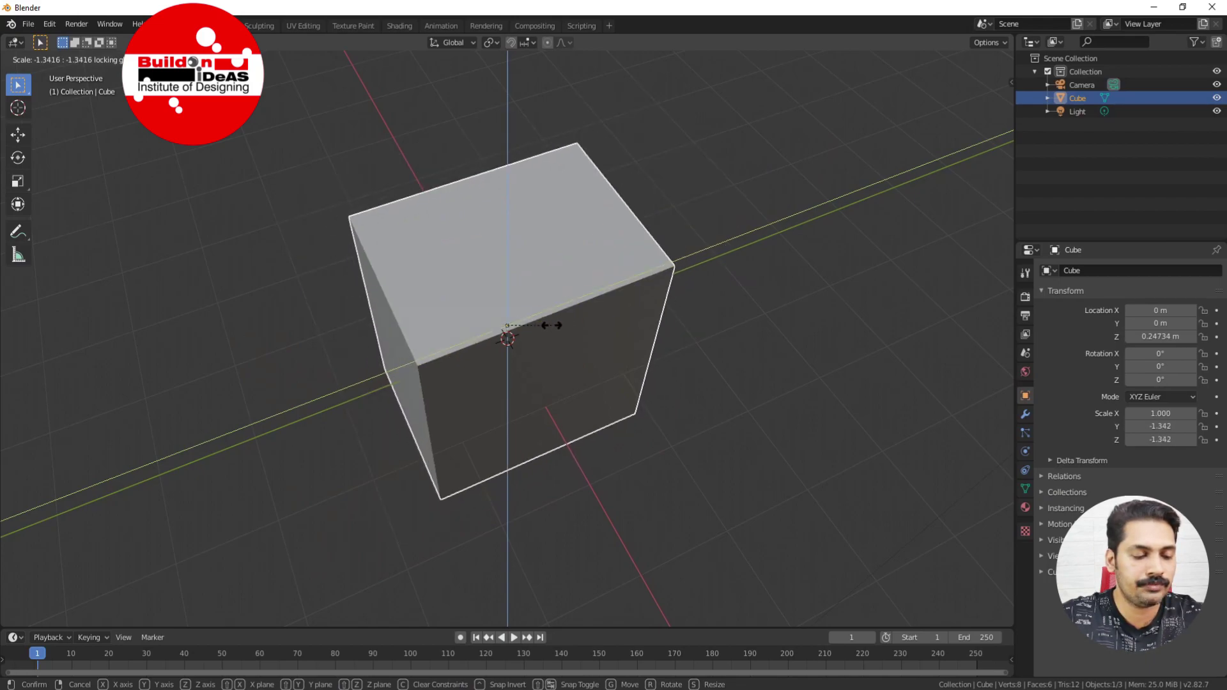
key("shift+y")
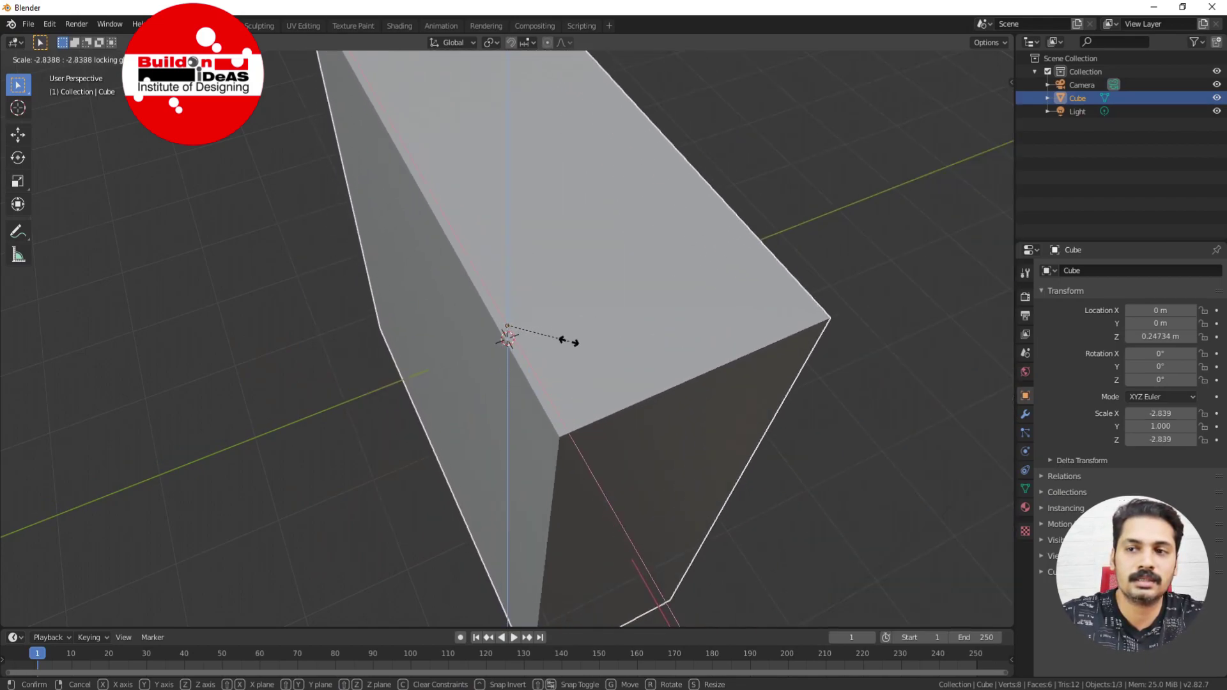